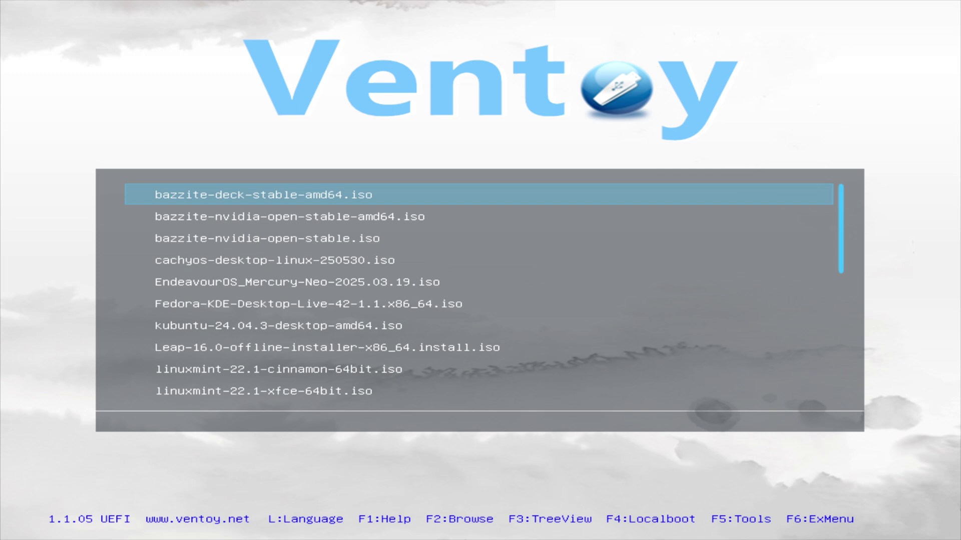
- Highlight Fedora-KDE-Desktop-Live-42-1.1.x86_64.iso in the Ventoy list and open its boot options
{"action": "key", "text": "Down"}
{"action": "key", "text": "Down"}
{"action": "key", "text": "Down"}
{"action": "key", "text": "Down"}
{"action": "key", "text": "Down"}
{"action": "key", "text": "Down"}
{"action": "key", "text": "Down"}
{"action": "key", "text": "Down"}
{"action": "key", "text": "Down"}
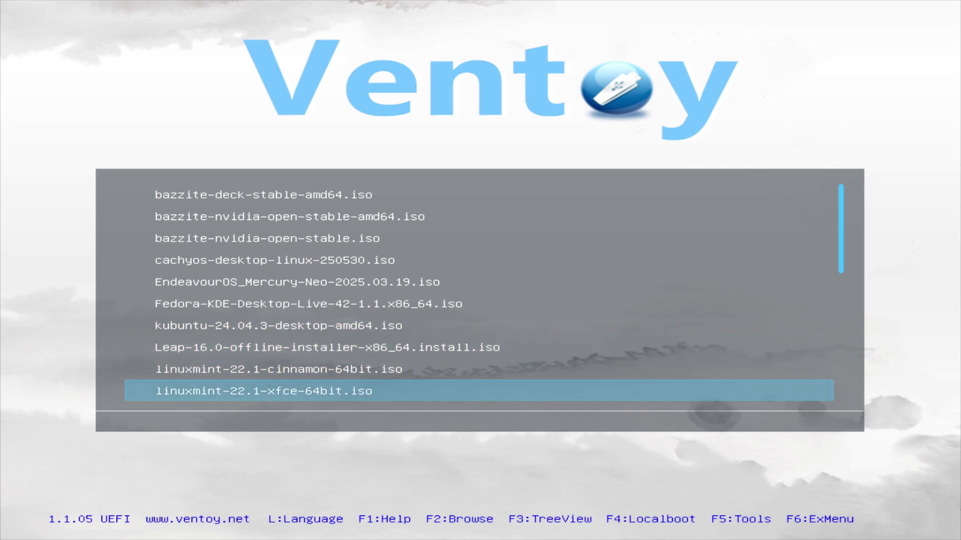
{"action": "key", "text": "Down"}
{"action": "key", "text": "Down"}
{"action": "key", "text": "Down"}
{"action": "key", "text": "Down"}
{"action": "key", "text": "Down"}
{"action": "key", "text": "Down"}
{"action": "key", "text": "Down"}
{"action": "key", "text": "Down"}
{"action": "key", "text": "Down"}
{"action": "key", "text": "Down"}
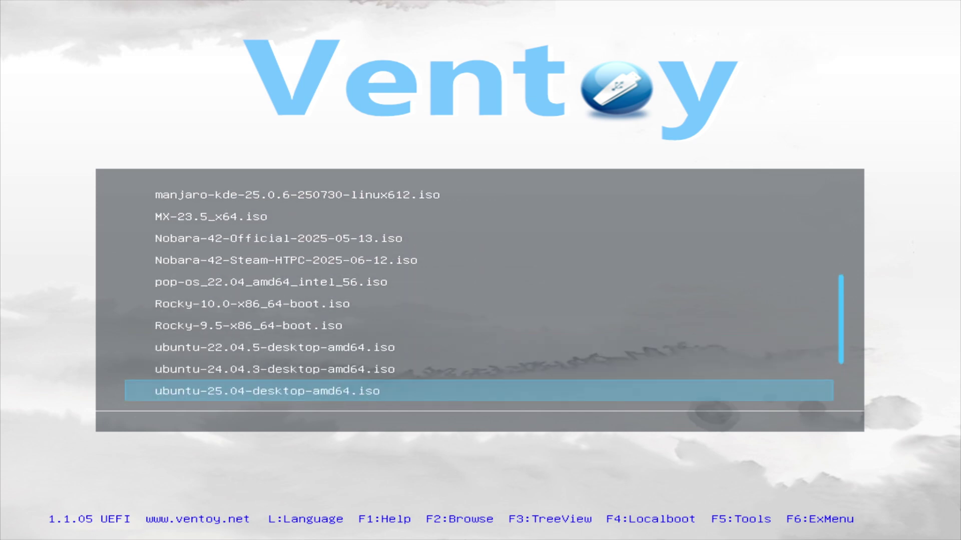
{"action": "key", "text": "Down"}
{"action": "key", "text": "Down"}
{"action": "key", "text": "Down"}
{"action": "key", "text": "Down"}
{"action": "key", "text": "Down"}
{"action": "key", "text": "Up"}
{"action": "key", "text": "Up"}
{"action": "key", "text": "Up"}
{"action": "key", "text": "Up"}
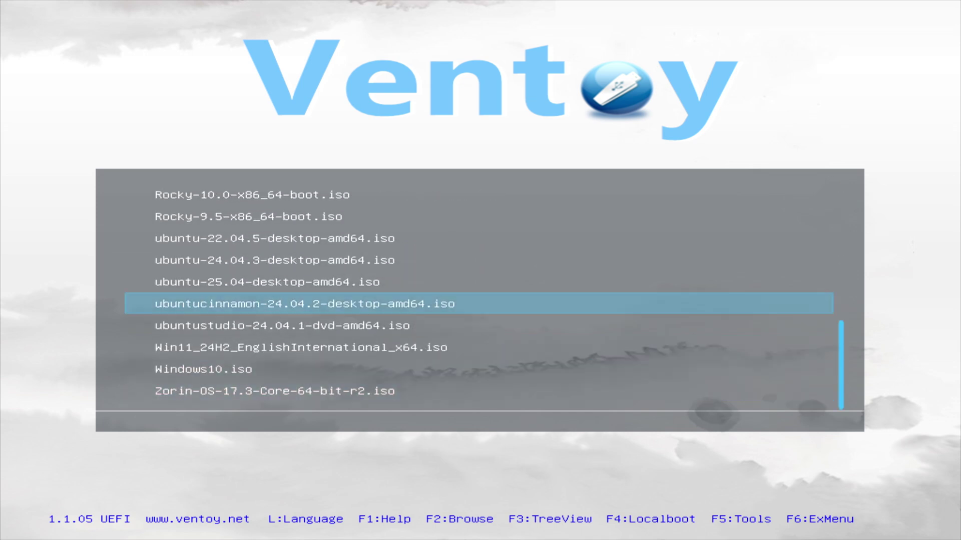
{"action": "key", "text": "Up"}
{"action": "key", "text": "Up"}
{"action": "key", "text": "Up"}
{"action": "key", "text": "Up"}
{"action": "key", "text": "Up"}
{"action": "key", "text": "Up"}
{"action": "key", "text": "Up"}
{"action": "key", "text": "Up"}
{"action": "key", "text": "Up"}
{"action": "key", "text": "Up"}
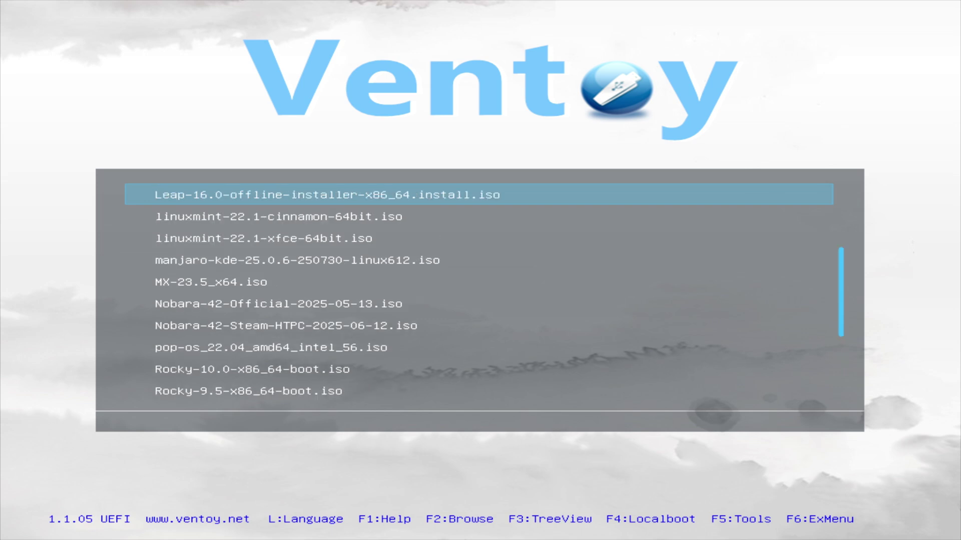
{"action": "key", "text": "Up"}
{"action": "key", "text": "Up"}
{"action": "key", "text": "Up"}
{"action": "key", "text": "Up"}
{"action": "key", "text": "Down"}
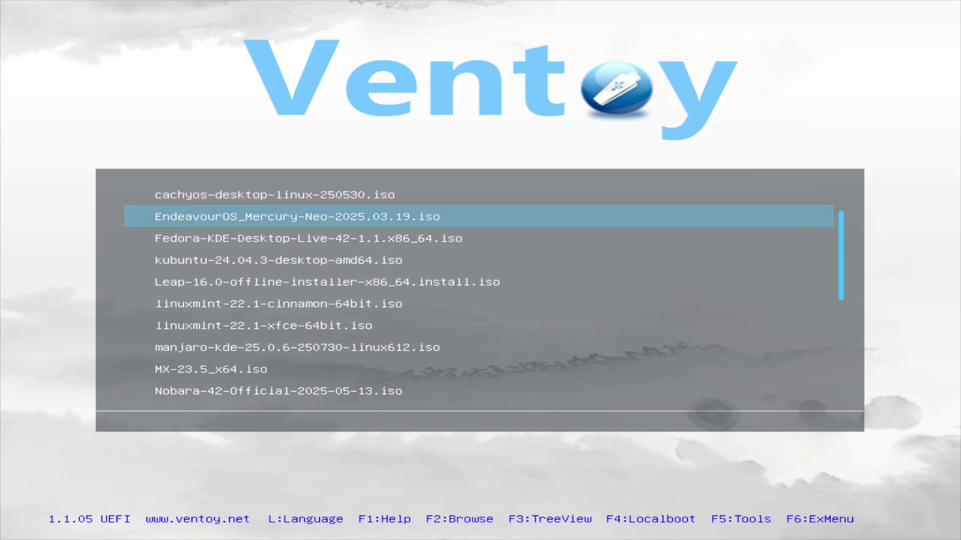
{"action": "key", "text": "Down"}
{"action": "key", "text": "Up"}
{"action": "key", "text": "Down"}
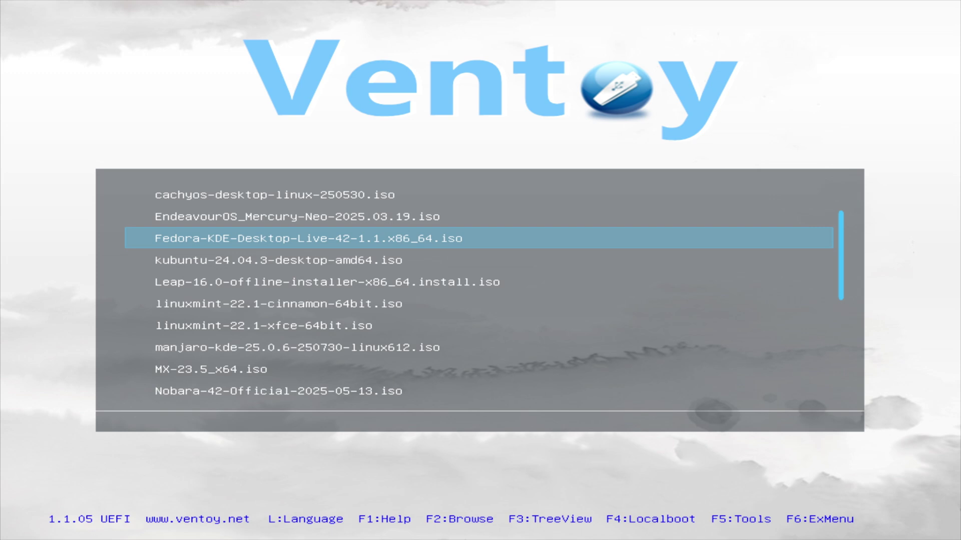
{"action": "key", "text": "Return"}
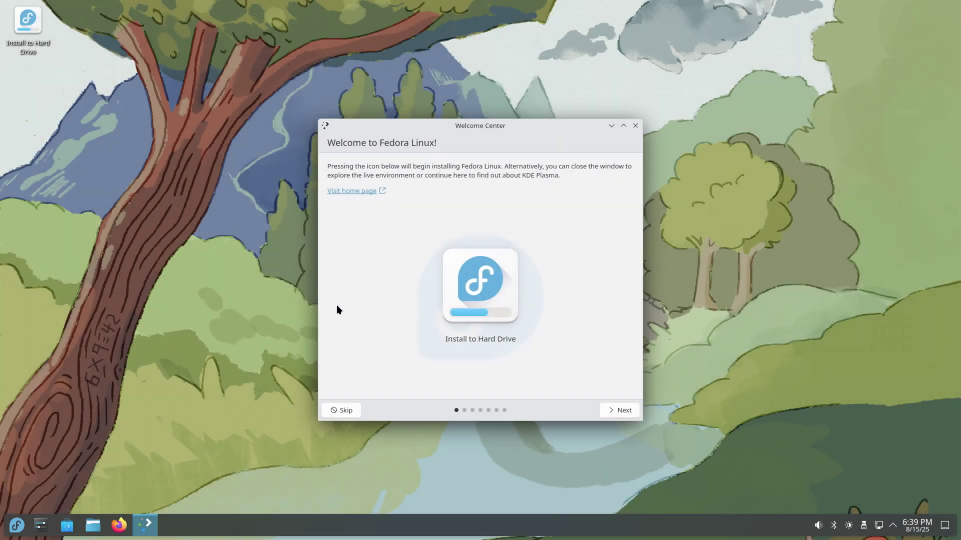
- Go through all Welcome Center pages to finish the tour, then launch Install to Hard Drive
{"action": "left_click", "coordinate": [621, 410]}
{"action": "left_click", "coordinate": [621, 411]}
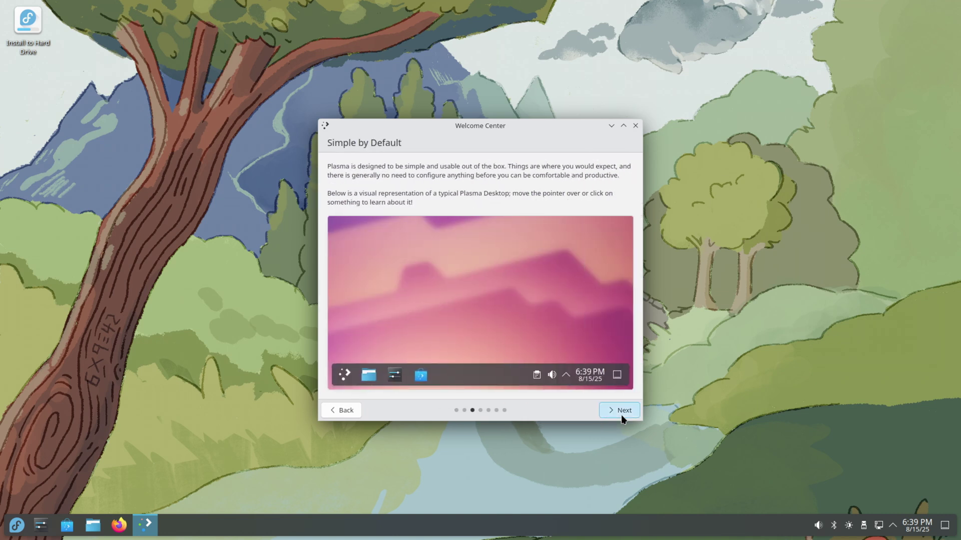
{"action": "left_click", "coordinate": [621, 415]}
{"action": "left_click", "coordinate": [621, 416]}
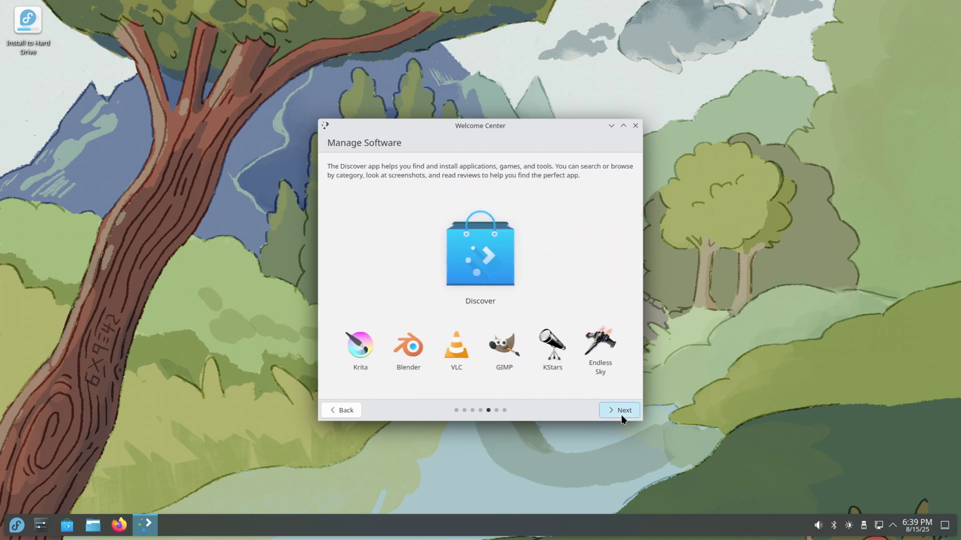
{"action": "left_click", "coordinate": [621, 415]}
{"action": "left_click", "coordinate": [621, 416]}
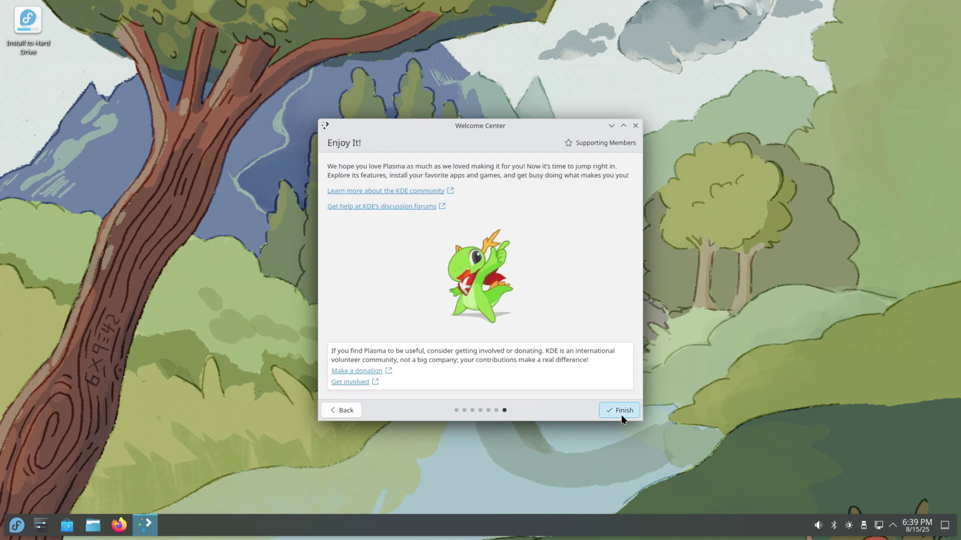
{"action": "left_click", "coordinate": [621, 415]}
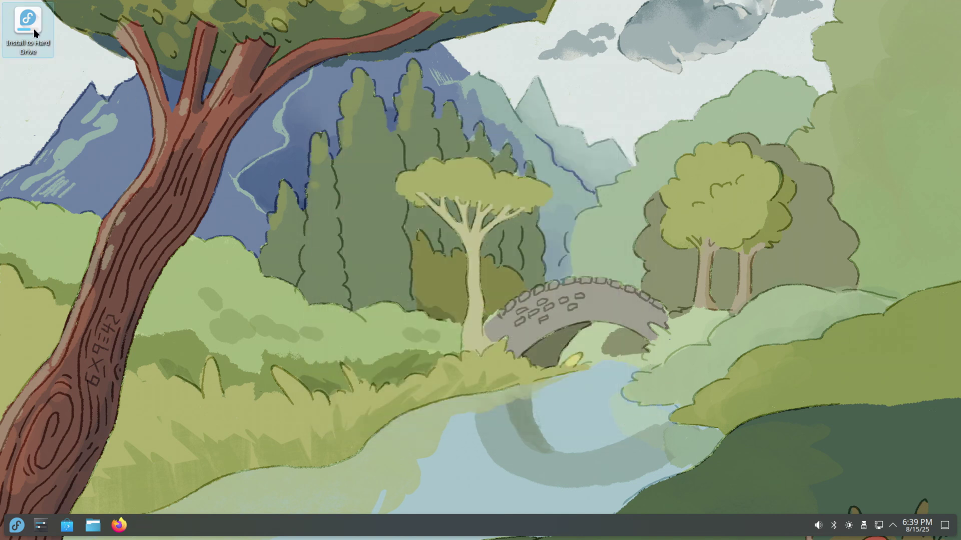
{"action": "double_click", "coordinate": [31, 25]}
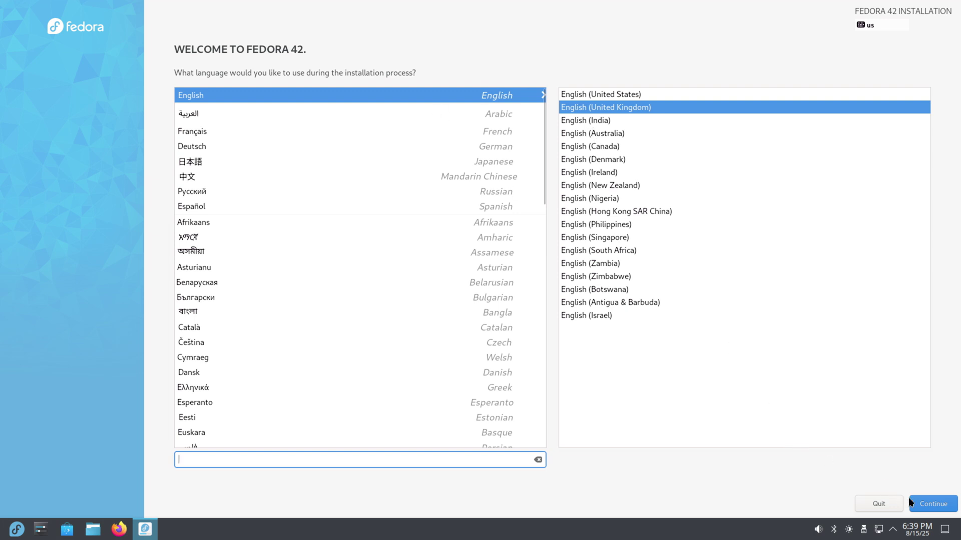
- Keep English (United Kingdom) and choose the Samsung PSSD T7 Shield as installation destination
{"action": "left_click", "coordinate": [927, 500]}
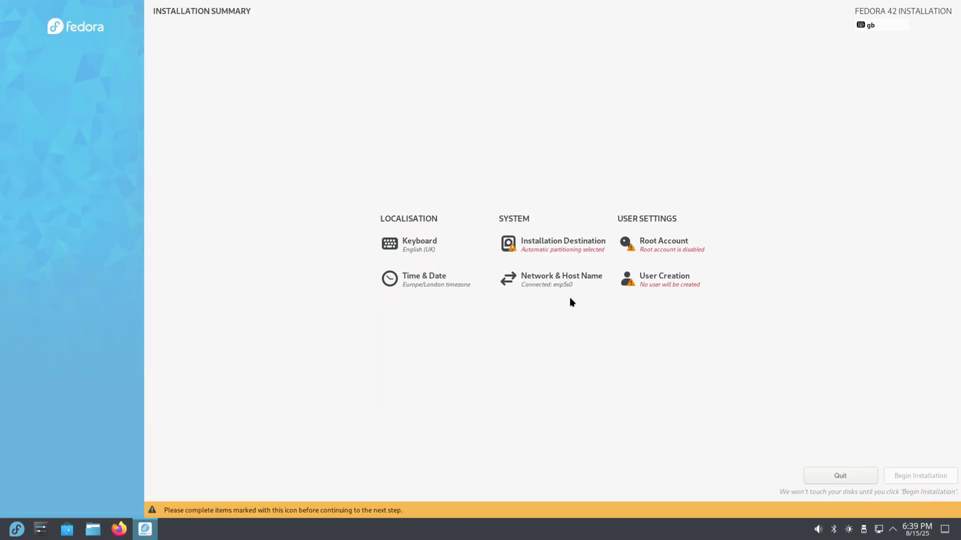
{"action": "left_click", "coordinate": [550, 256]}
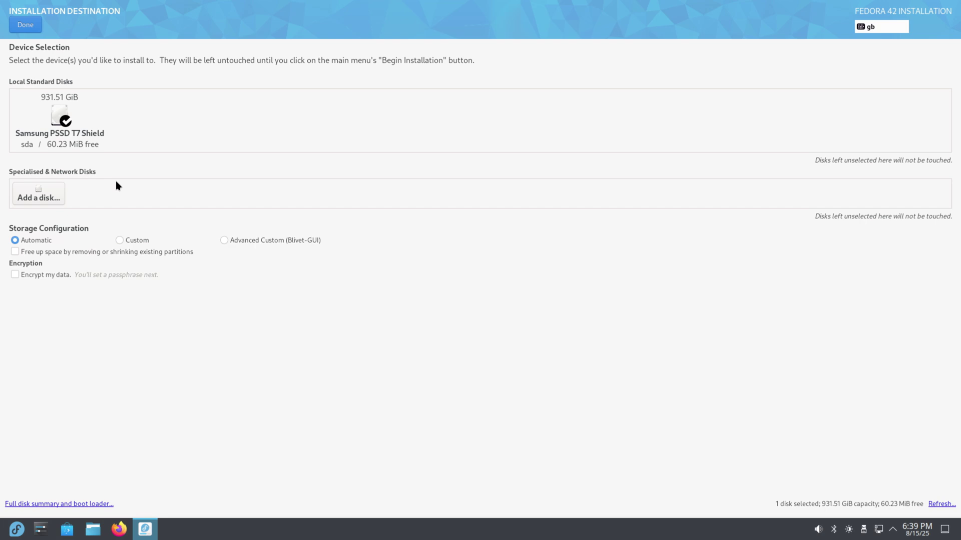
{"action": "left_click", "coordinate": [60, 120]}
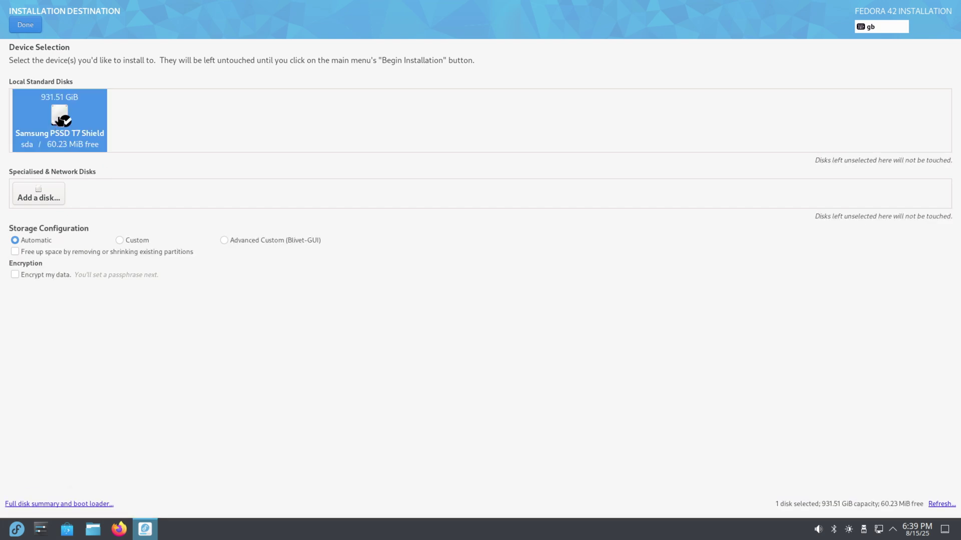
{"action": "left_click", "coordinate": [26, 24]}
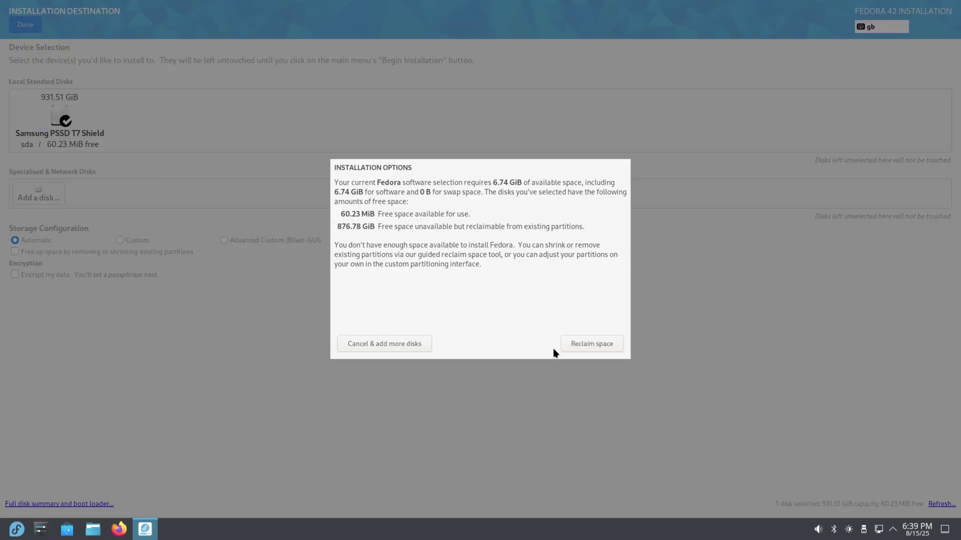
- Mark all existing partitions on the Samsung disk for deletion and reclaim the space
{"action": "left_click", "coordinate": [578, 343]}
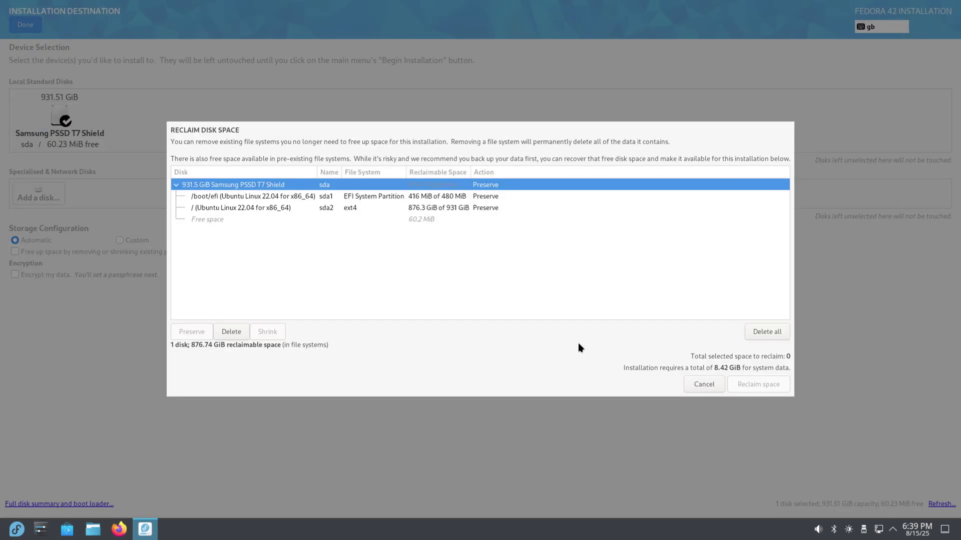
{"action": "left_click", "coordinate": [758, 333]}
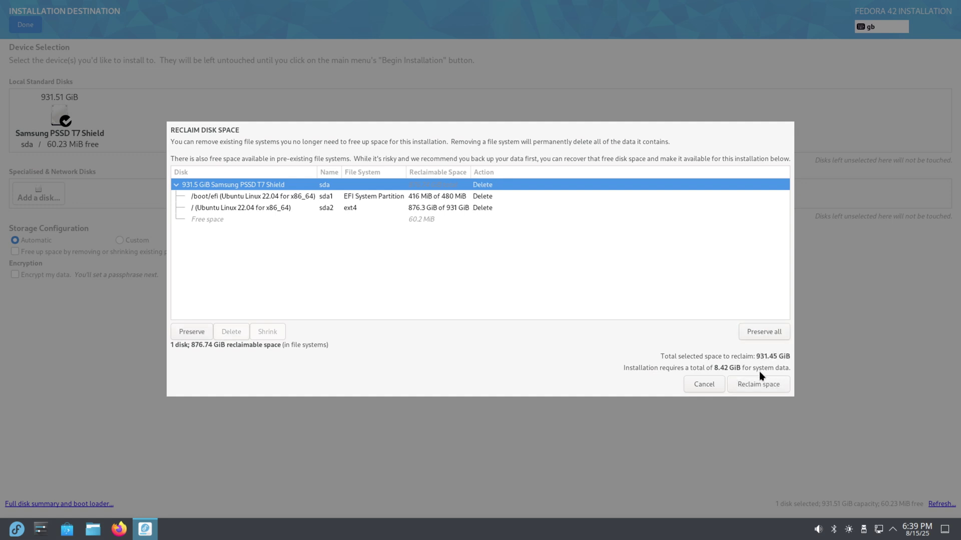
{"action": "left_click", "coordinate": [759, 382]}
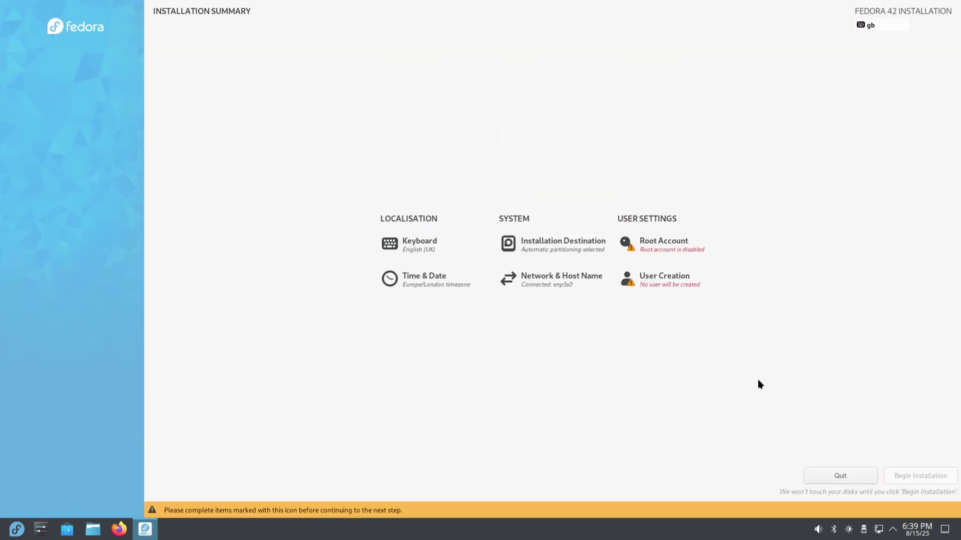
- Enable the root account and set and confirm its password
{"action": "left_click", "coordinate": [646, 248]}
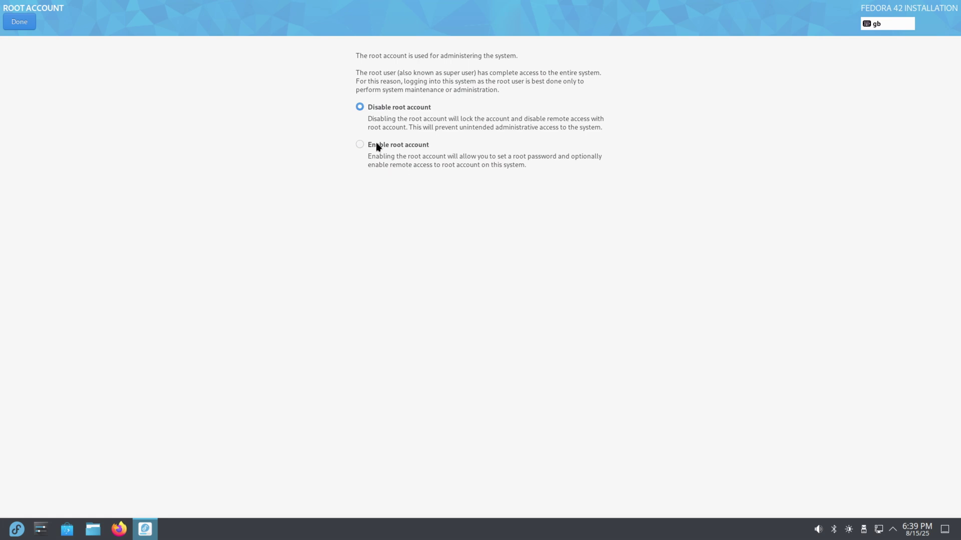
{"action": "left_click", "coordinate": [376, 146]}
{"action": "left_click", "coordinate": [427, 186]}
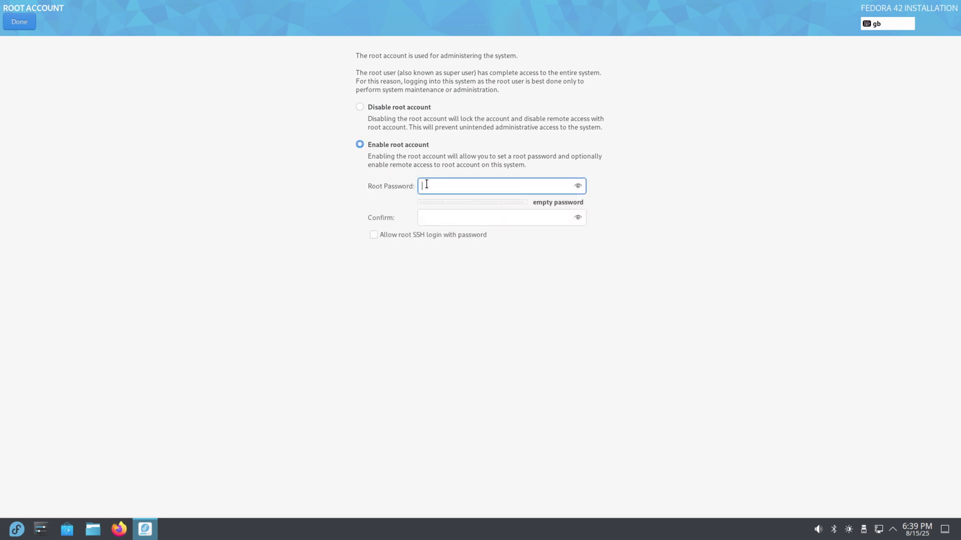
{"action": "type", "text": "1"}
{"action": "left_click", "coordinate": [427, 217]}
{"action": "type", "text": "1"}
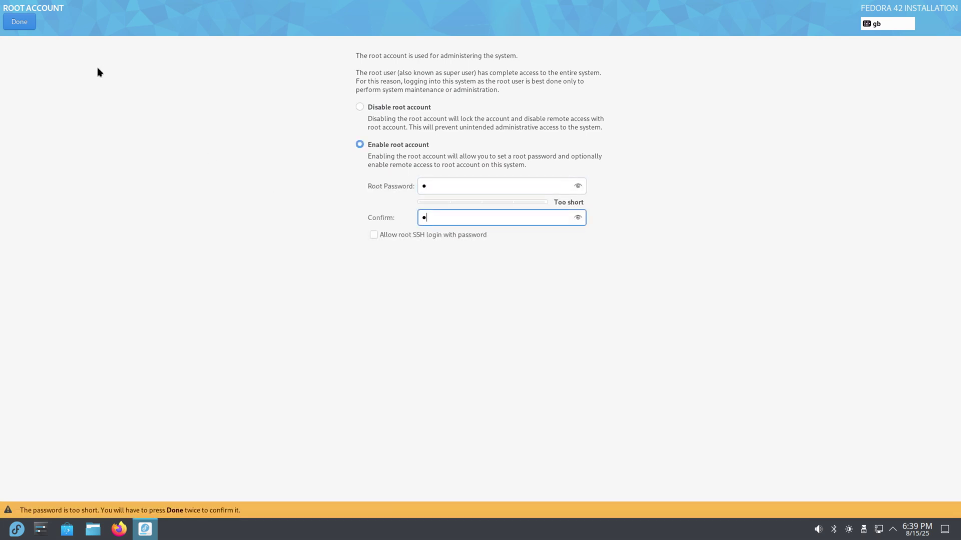
{"action": "left_click", "coordinate": [27, 23]}
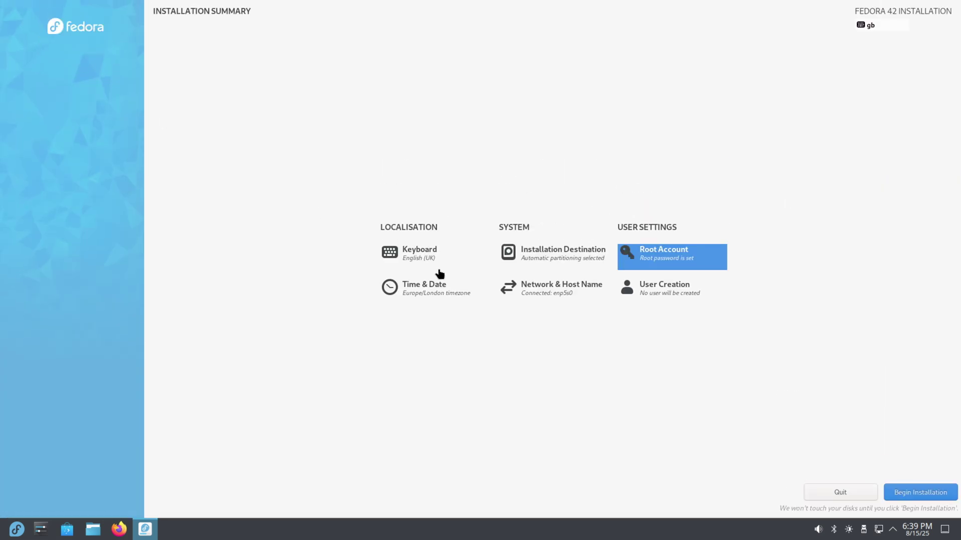
- Create administrator user q with a confirmed password, accepting the short-password warning
{"action": "left_click", "coordinate": [653, 300]}
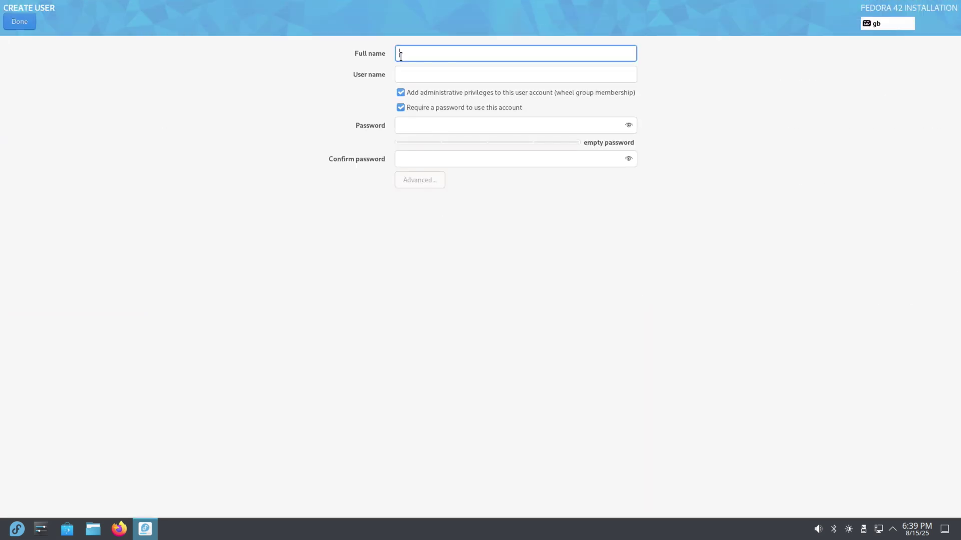
{"action": "type", "text": "q"}
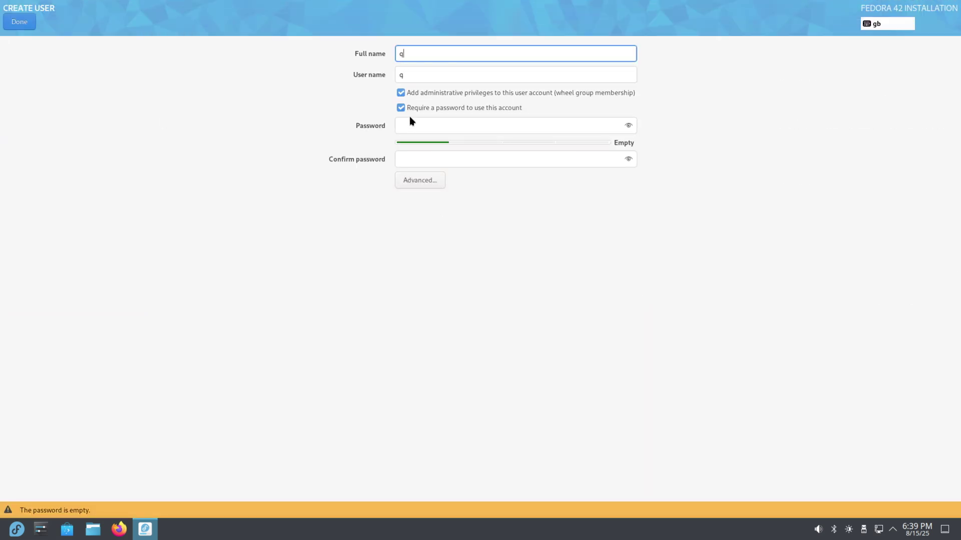
{"action": "left_click", "coordinate": [411, 128]}
{"action": "type", "text": "q"}
{"action": "left_click", "coordinate": [410, 158]}
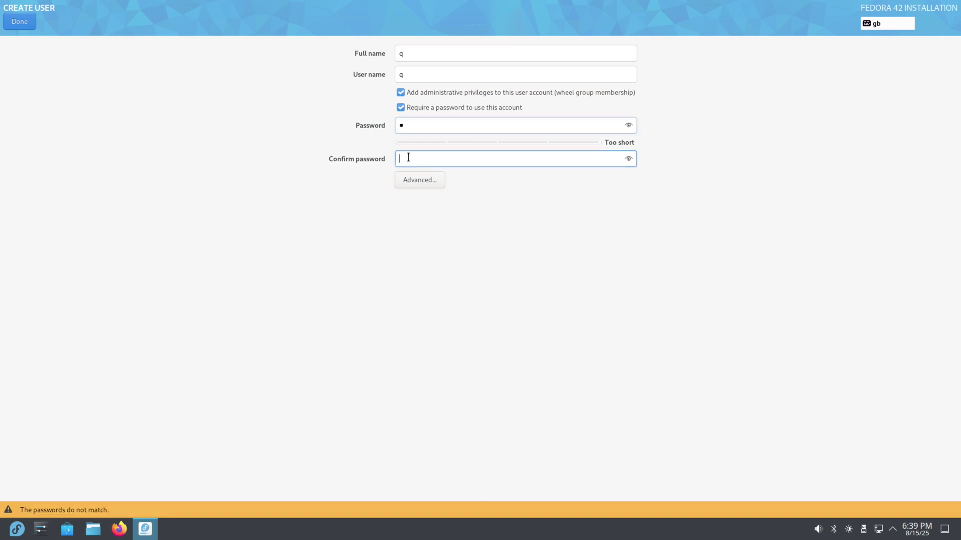
{"action": "type", "text": "q"}
{"action": "left_click", "coordinate": [400, 109]}
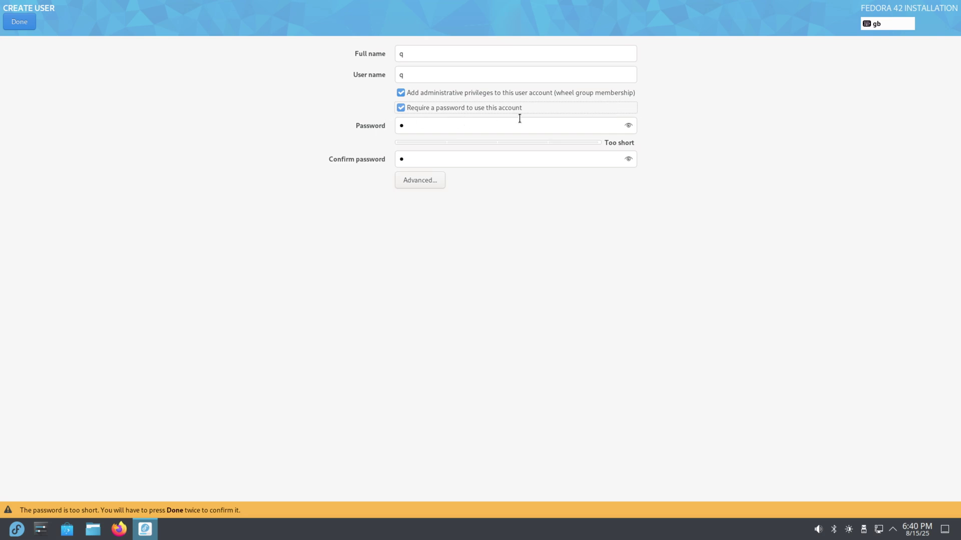
{"action": "left_click", "coordinate": [24, 25]}
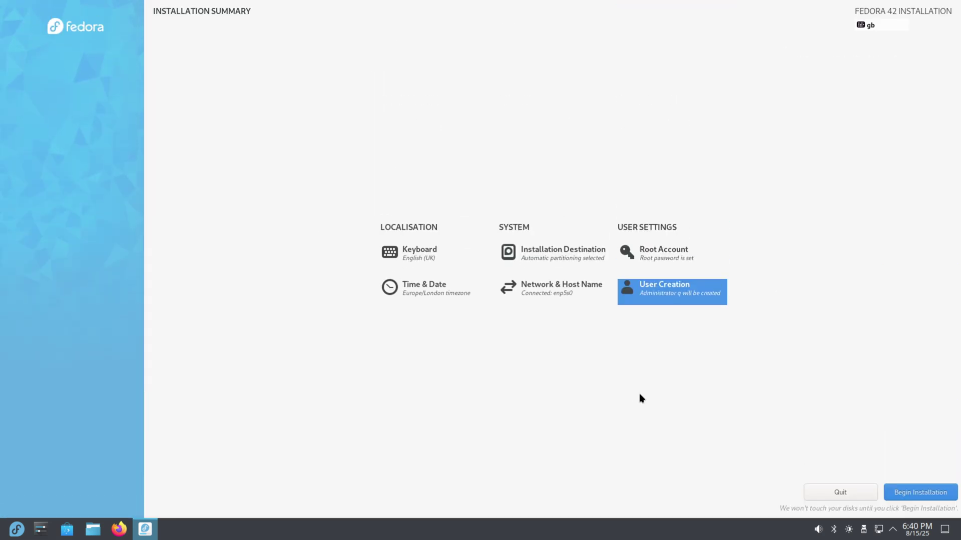
- Begin the installation, then browse the application launcher categories while it runs
{"action": "left_click", "coordinate": [904, 487]}
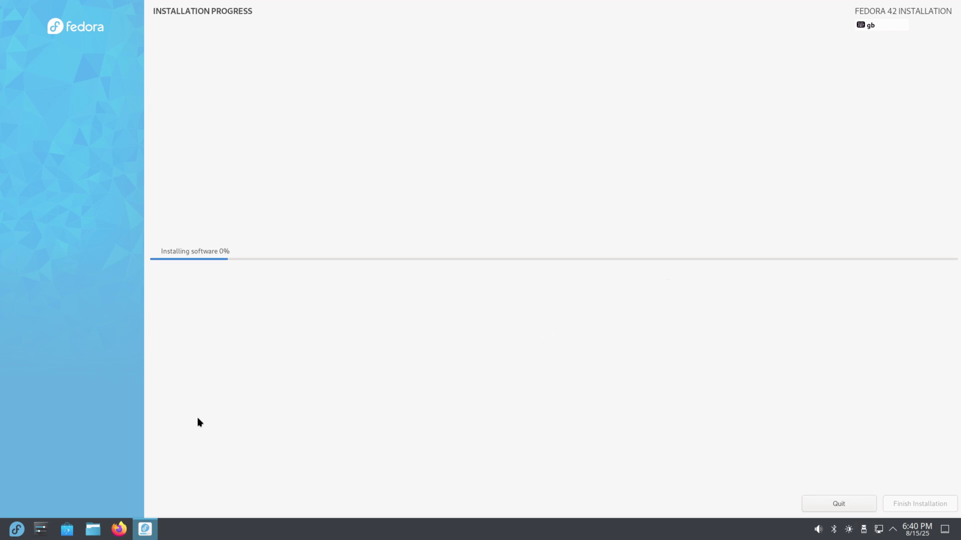
{"action": "left_click", "coordinate": [17, 529]}
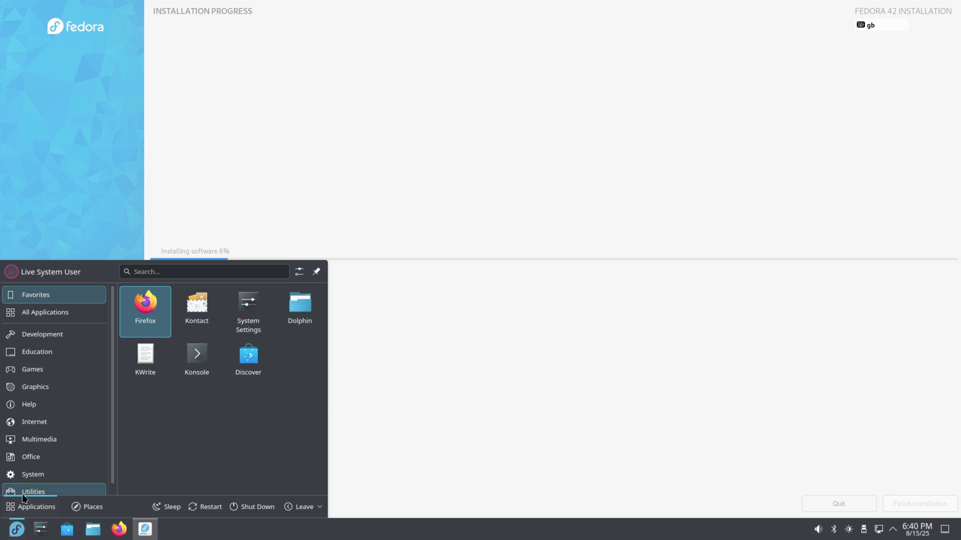
{"action": "left_click", "coordinate": [26, 474]}
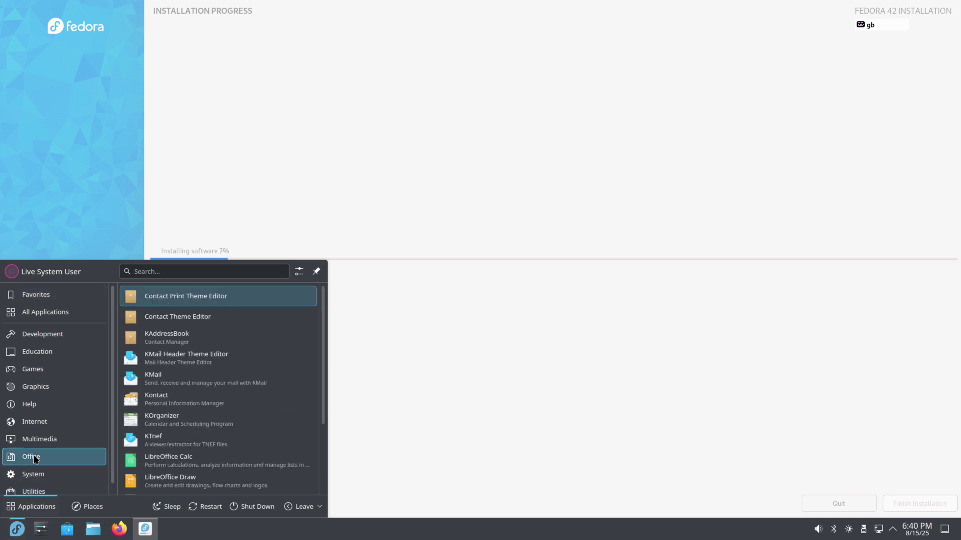
{"action": "mouse_move", "coordinate": [31, 456]}
{"action": "scroll", "coordinate": [173, 420], "scroll_direction": "down", "scroll_amount": 3}
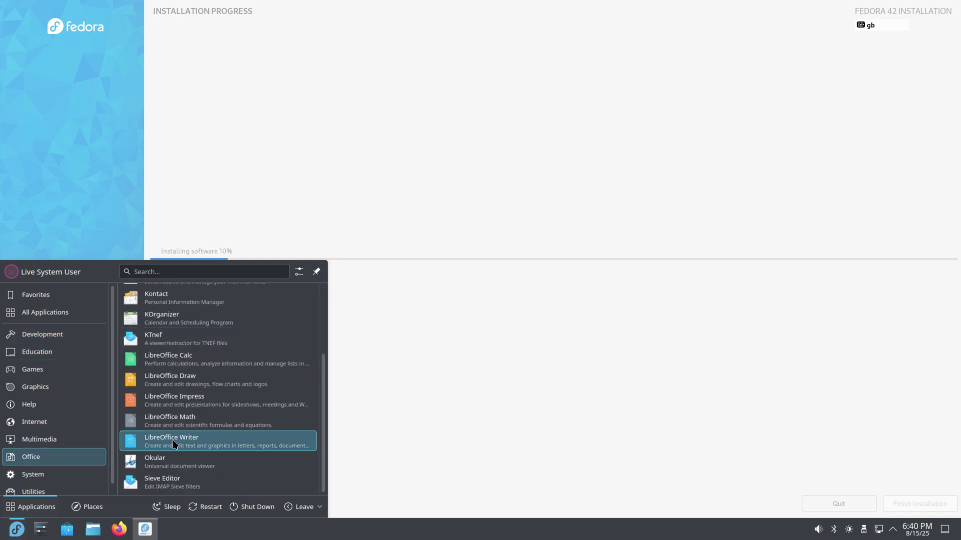
{"action": "left_click", "coordinate": [419, 427]}
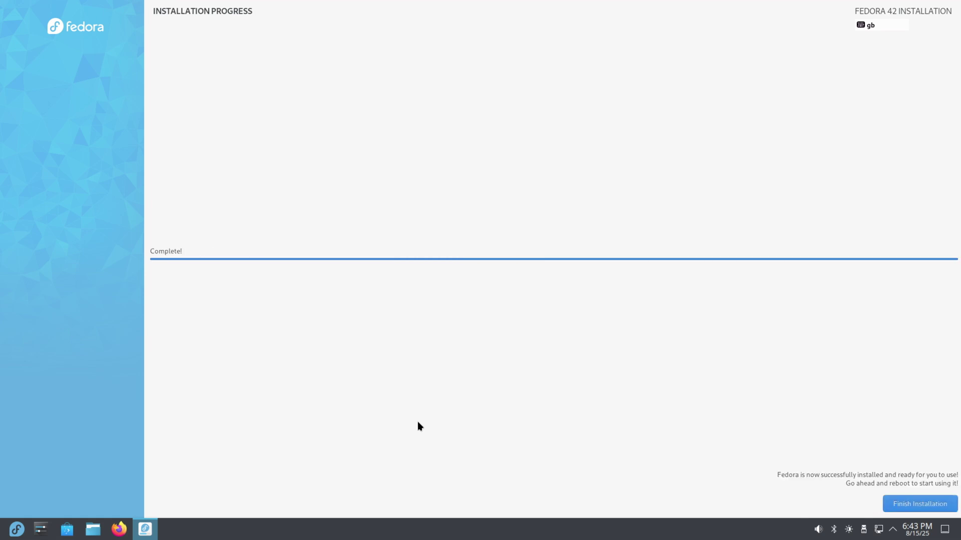
- Finish Installation to close the installer, then restart the computer from the launcher
{"action": "left_click", "coordinate": [901, 504]}
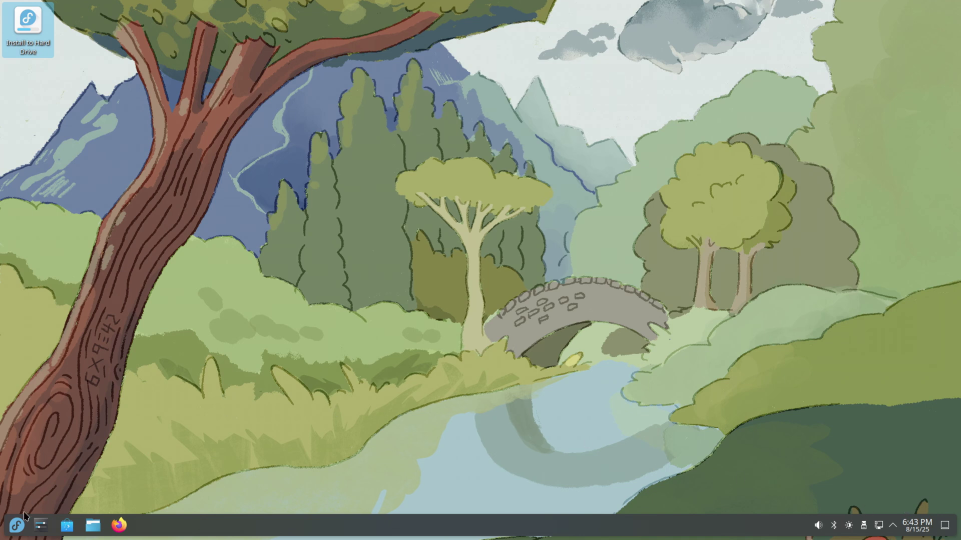
{"action": "left_click", "coordinate": [17, 525]}
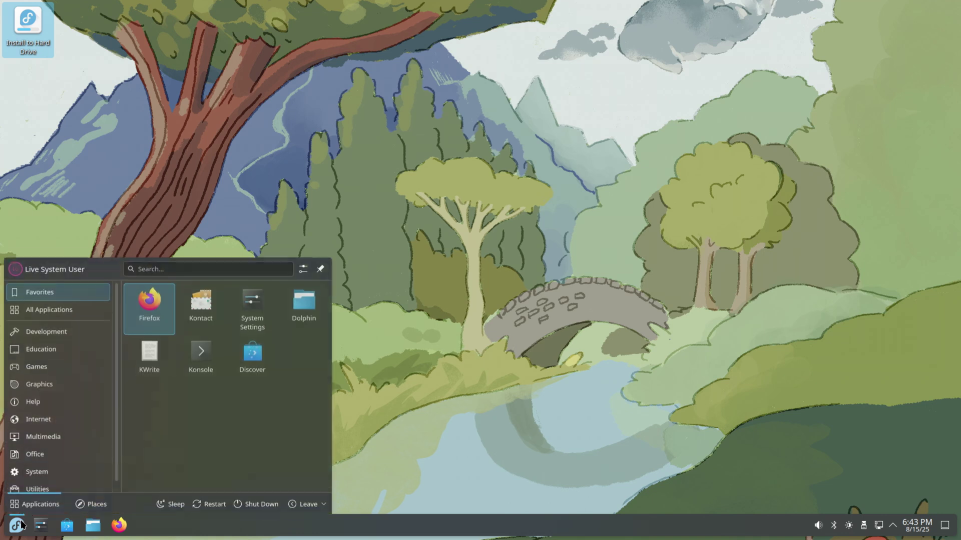
{"action": "left_click", "coordinate": [209, 500]}
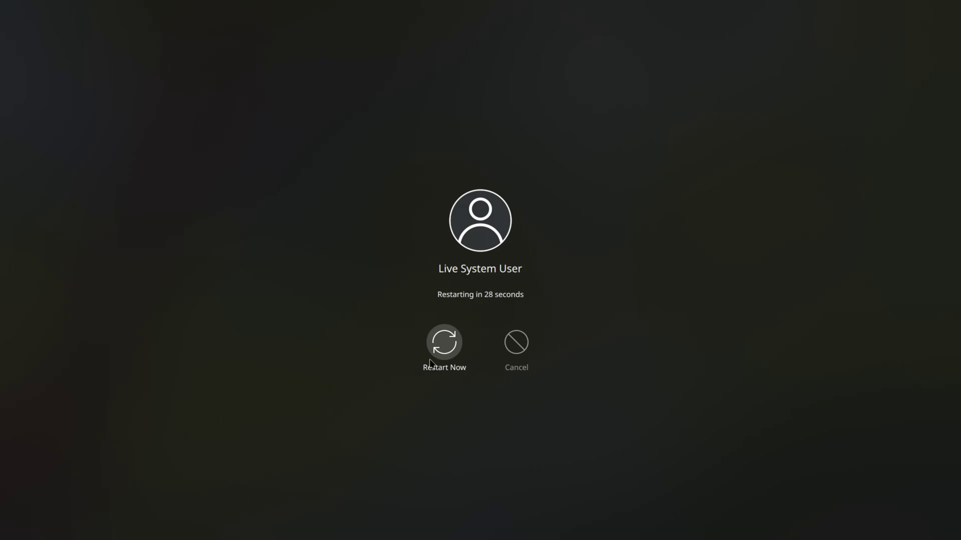
{"action": "left_click", "coordinate": [443, 343]}
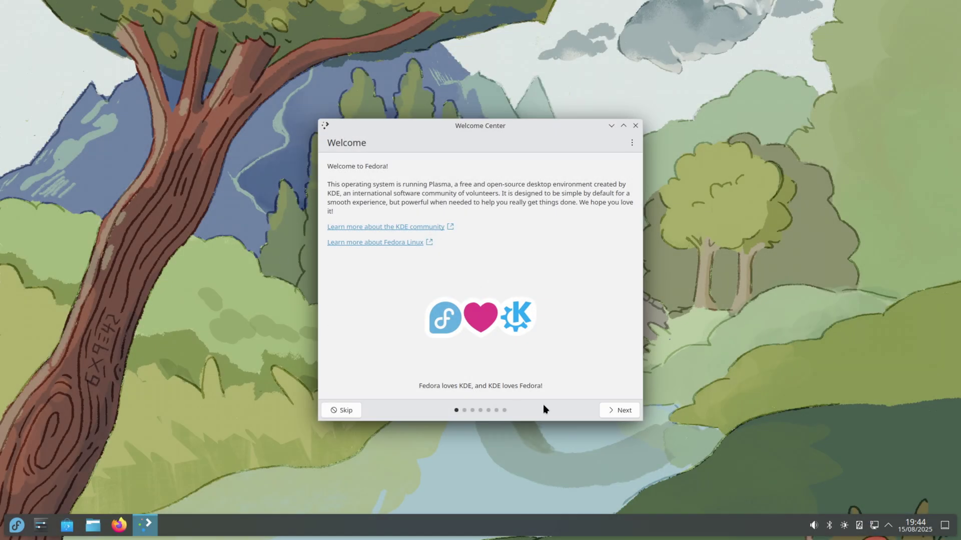
- Close the Welcome Center window
{"action": "left_click", "coordinate": [635, 125]}
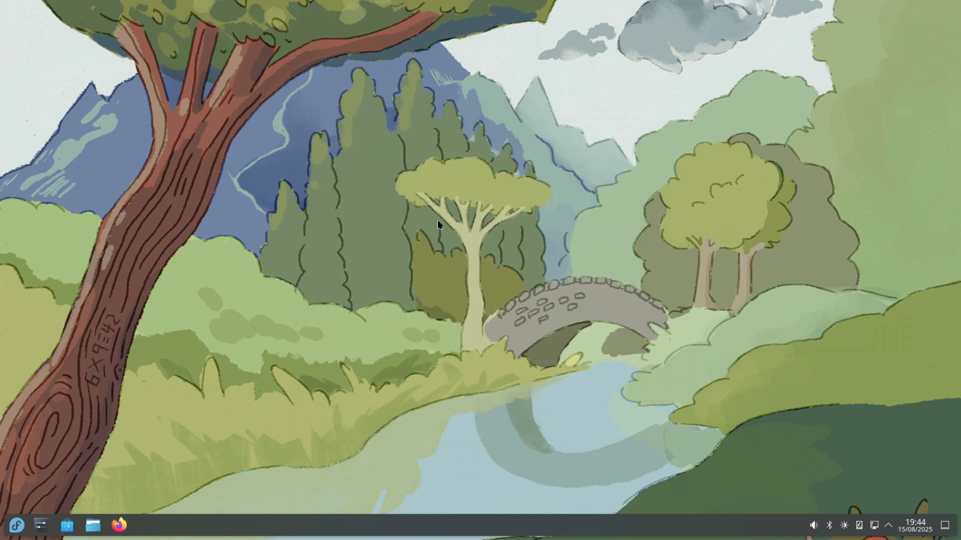
- Launch and close LibreOffice Writer, then show the System applications in the launcher
{"action": "left_click", "coordinate": [18, 526]}
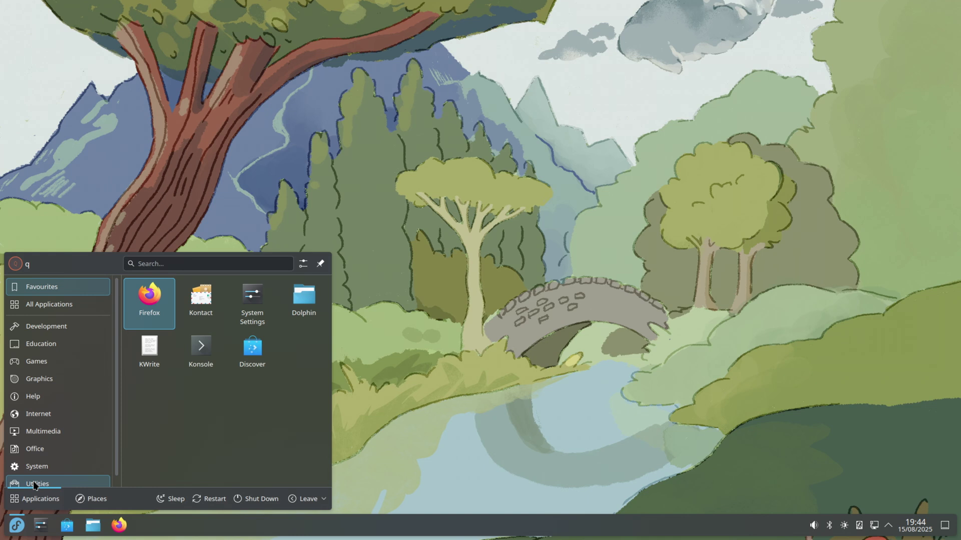
{"action": "mouse_move", "coordinate": [37, 466]}
{"action": "scroll", "coordinate": [246, 420], "scroll_direction": "down", "scroll_amount": 3}
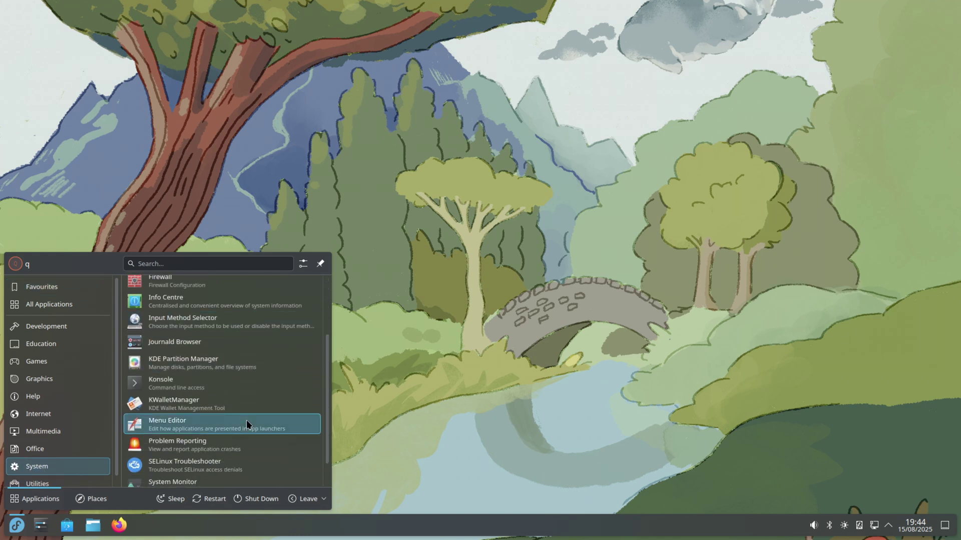
{"action": "scroll", "coordinate": [246, 420], "scroll_direction": "down", "scroll_amount": 2}
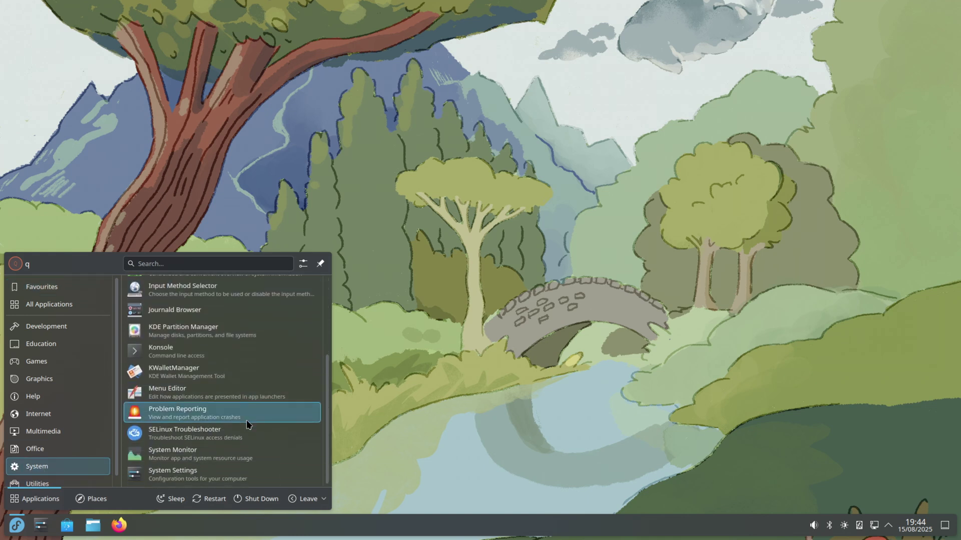
{"action": "scroll", "coordinate": [247, 420], "scroll_direction": "up", "scroll_amount": 5}
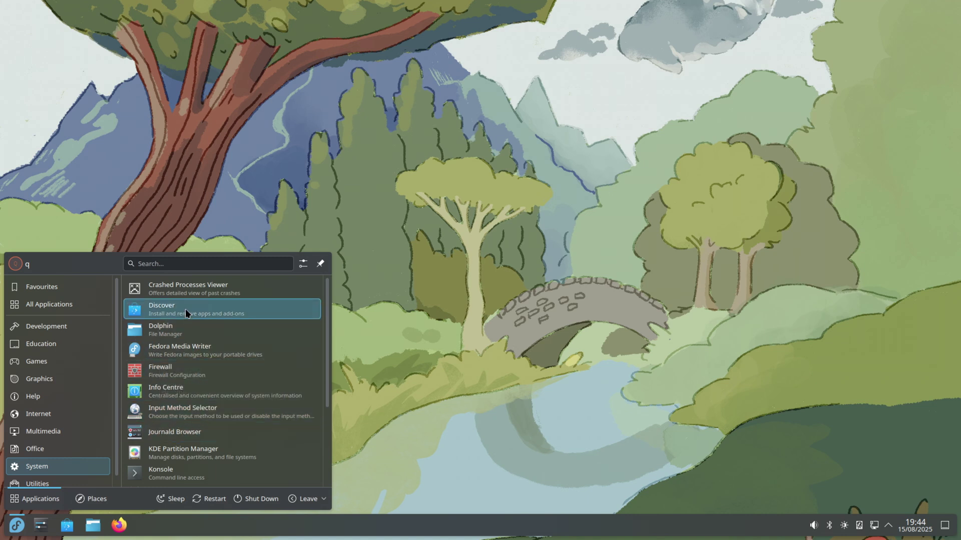
{"action": "scroll", "coordinate": [209, 414], "scroll_direction": "down", "scroll_amount": 1}
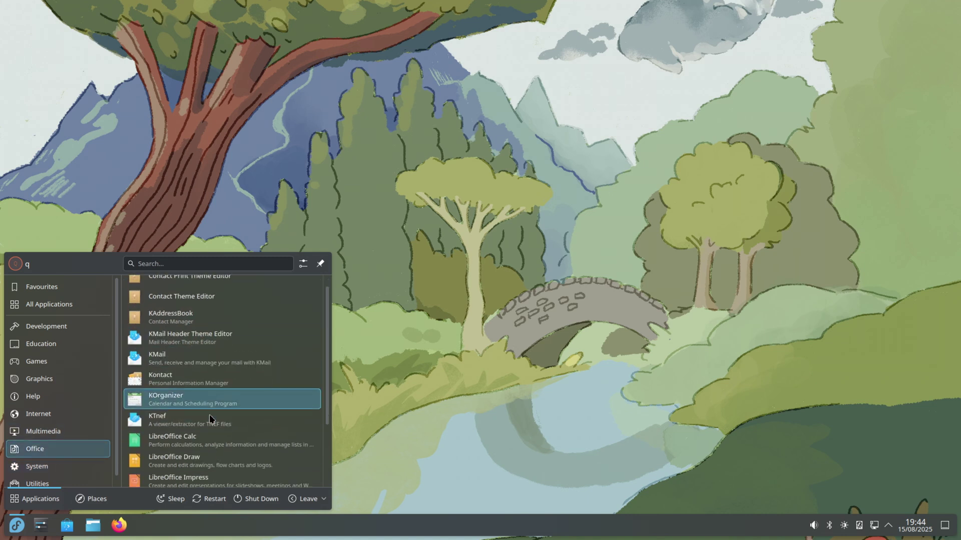
{"action": "scroll", "coordinate": [209, 414], "scroll_direction": "down", "scroll_amount": 3}
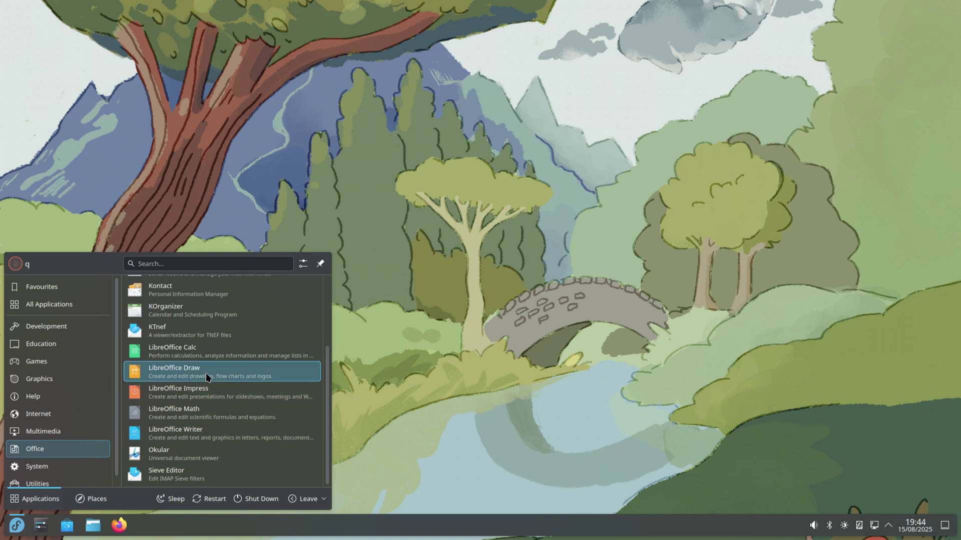
{"action": "scroll", "coordinate": [208, 376], "scroll_direction": "up", "scroll_amount": 3}
{"action": "scroll", "coordinate": [204, 382], "scroll_direction": "down", "scroll_amount": 3}
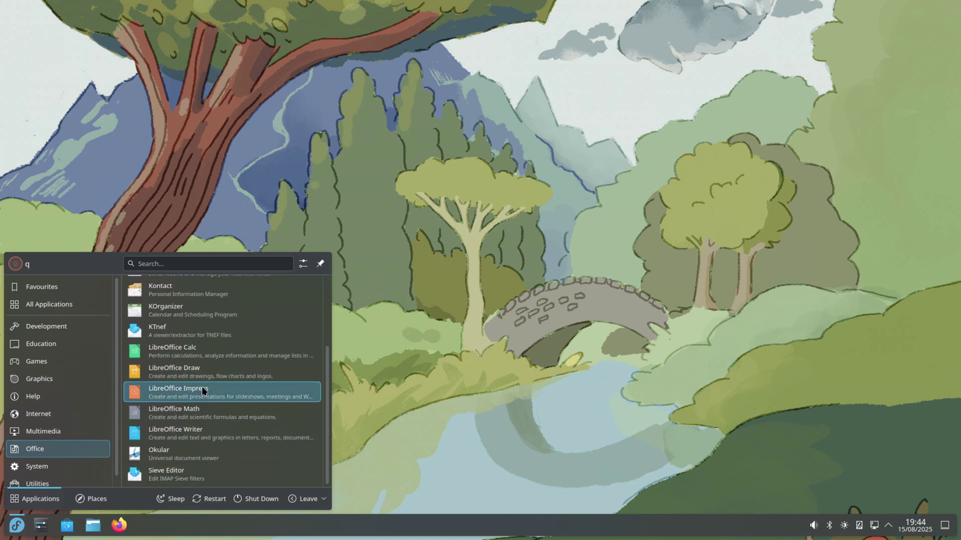
{"action": "left_click", "coordinate": [199, 435]}
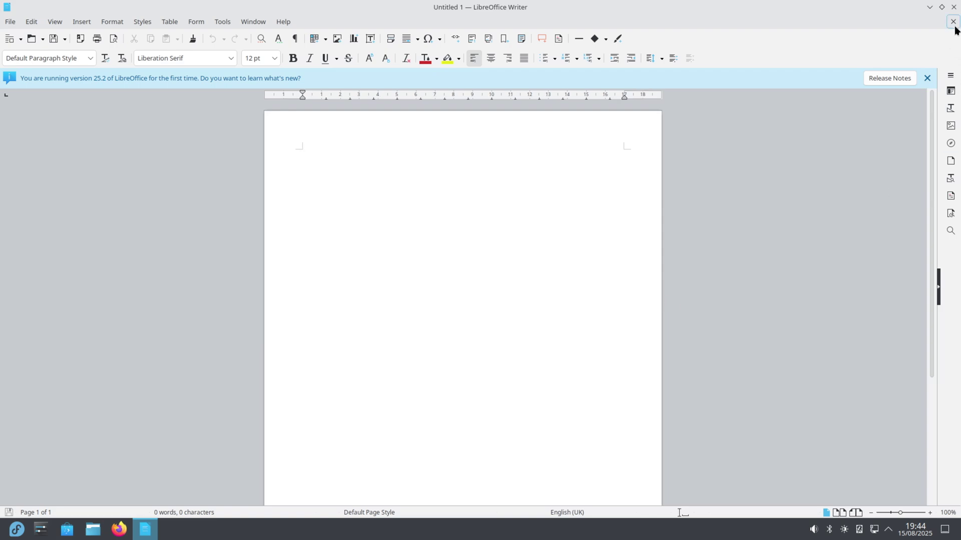
{"action": "left_click", "coordinate": [954, 7]}
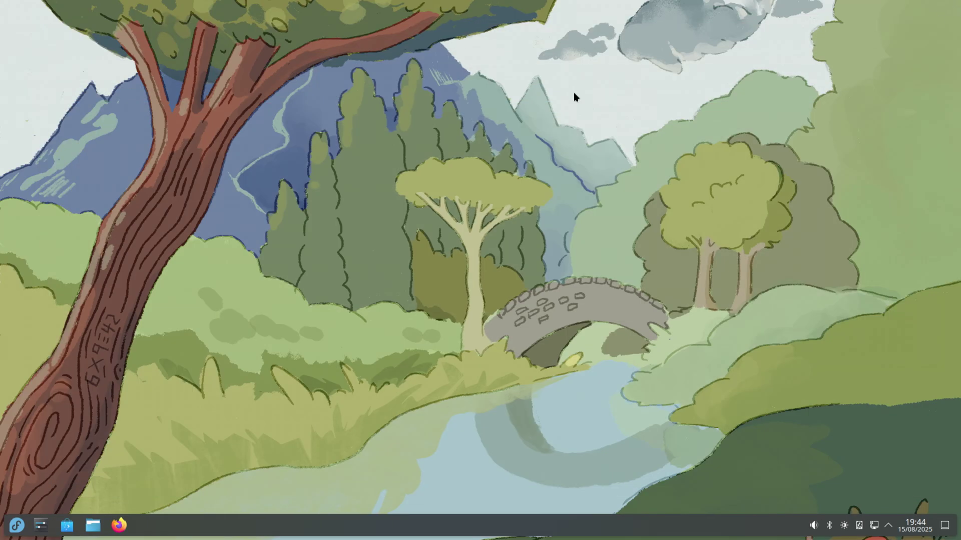
{"action": "left_click", "coordinate": [16, 525]}
{"action": "scroll", "coordinate": [60, 448], "scroll_direction": "down", "scroll_amount": 1}
{"action": "left_click", "coordinate": [55, 458]}
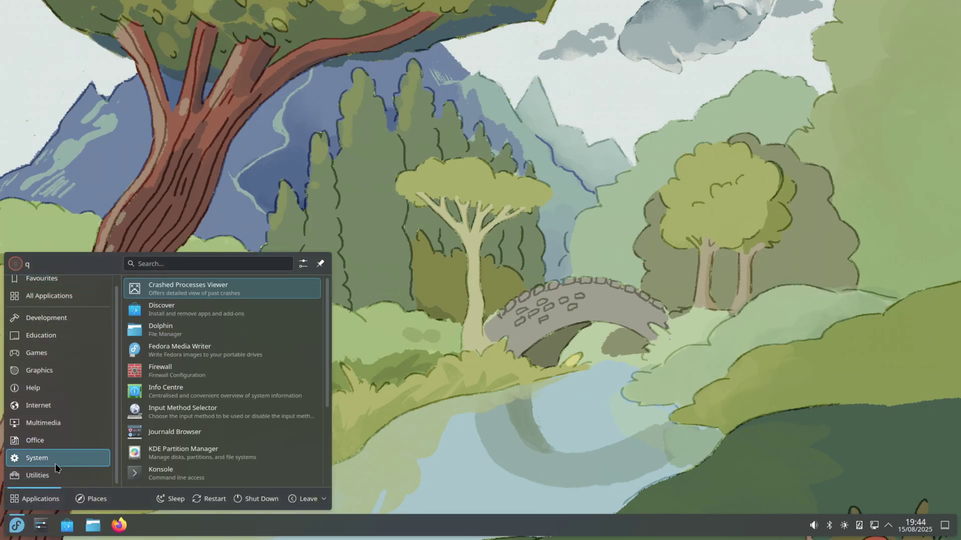
{"action": "scroll", "coordinate": [180, 450], "scroll_direction": "down", "scroll_amount": 3}
{"action": "scroll", "coordinate": [180, 478], "scroll_direction": "down", "scroll_amount": 2}
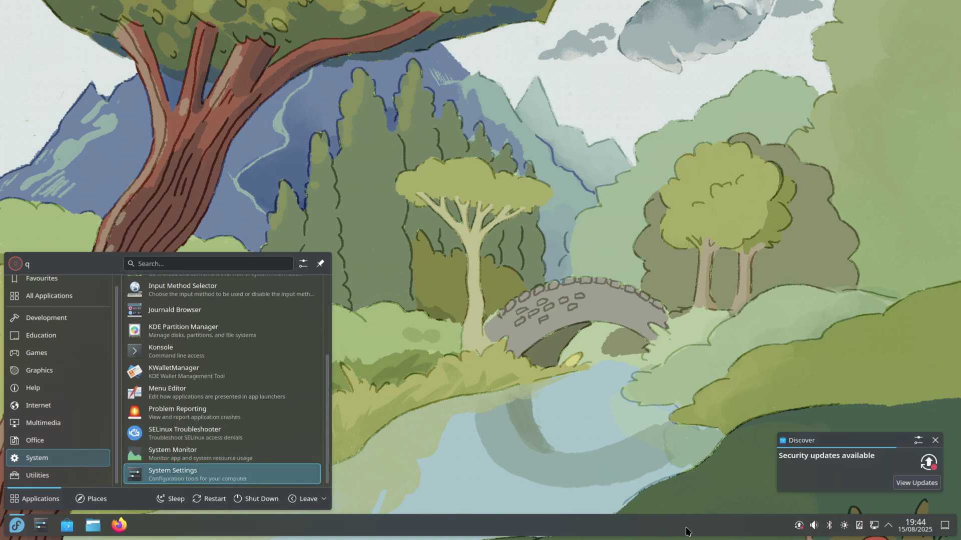
- View the security updates notice in Discover, then its software source settings
{"action": "left_click", "coordinate": [917, 485]}
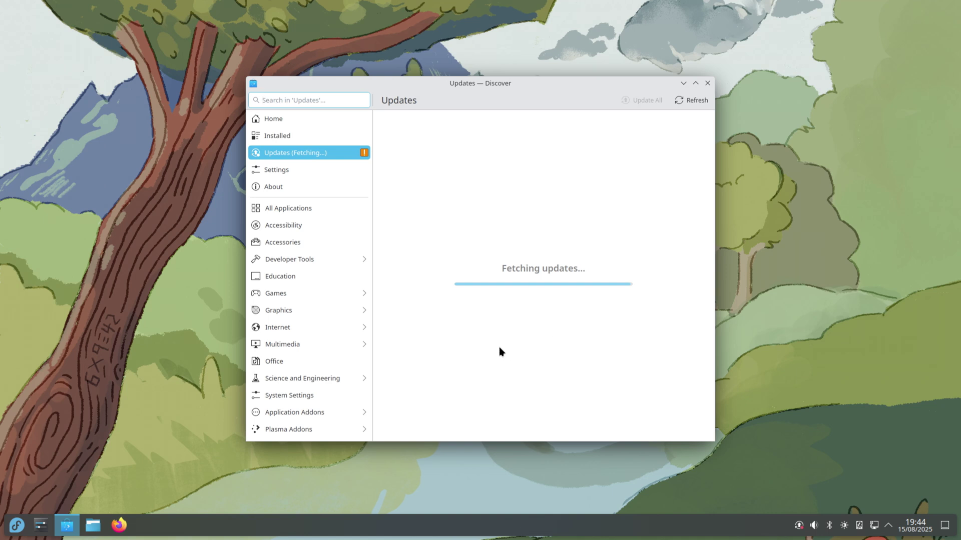
{"action": "left_click", "coordinate": [301, 172]}
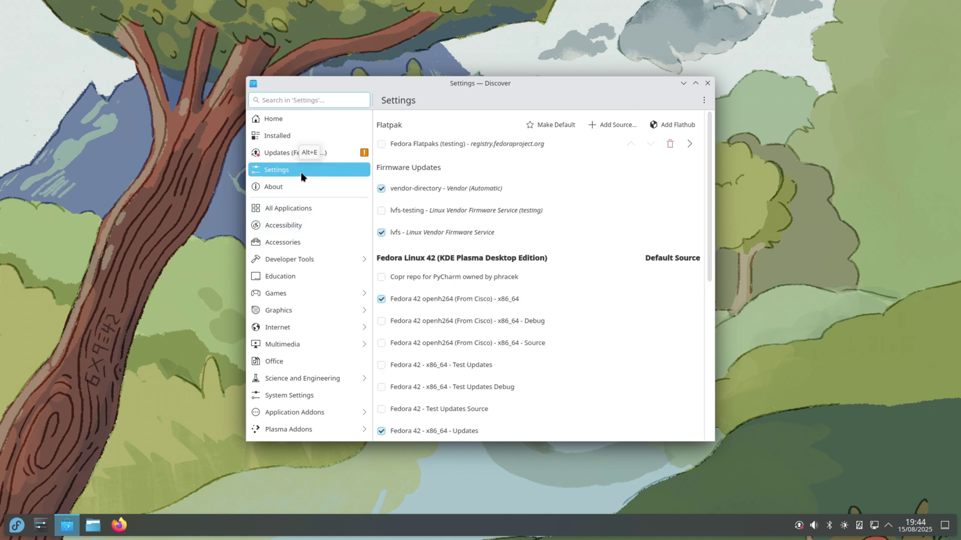
{"action": "scroll", "coordinate": [479, 305], "scroll_direction": "down", "scroll_amount": 3}
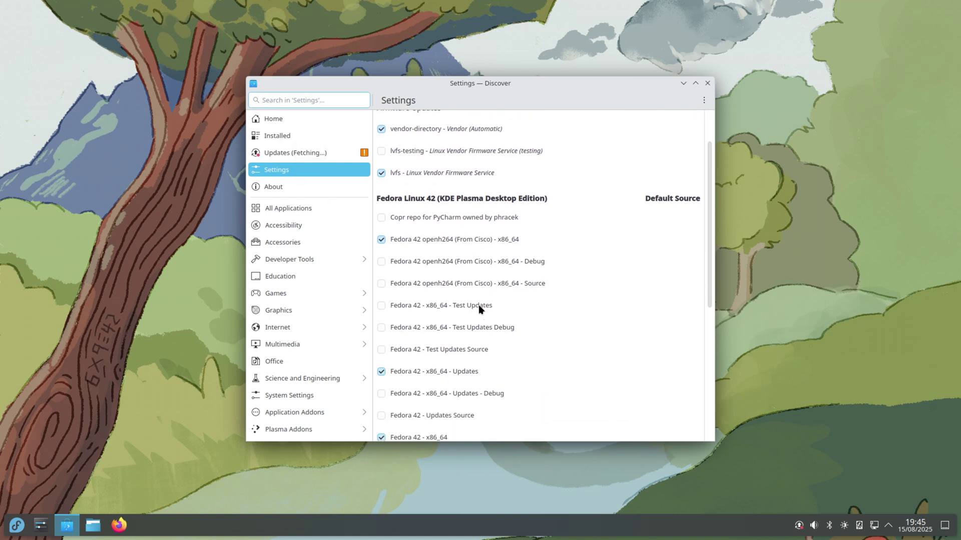
{"action": "scroll", "coordinate": [479, 305], "scroll_direction": "down", "scroll_amount": 2}
{"action": "scroll", "coordinate": [478, 305], "scroll_direction": "down", "scroll_amount": 2}
{"action": "scroll", "coordinate": [478, 305], "scroll_direction": "down", "scroll_amount": 1}
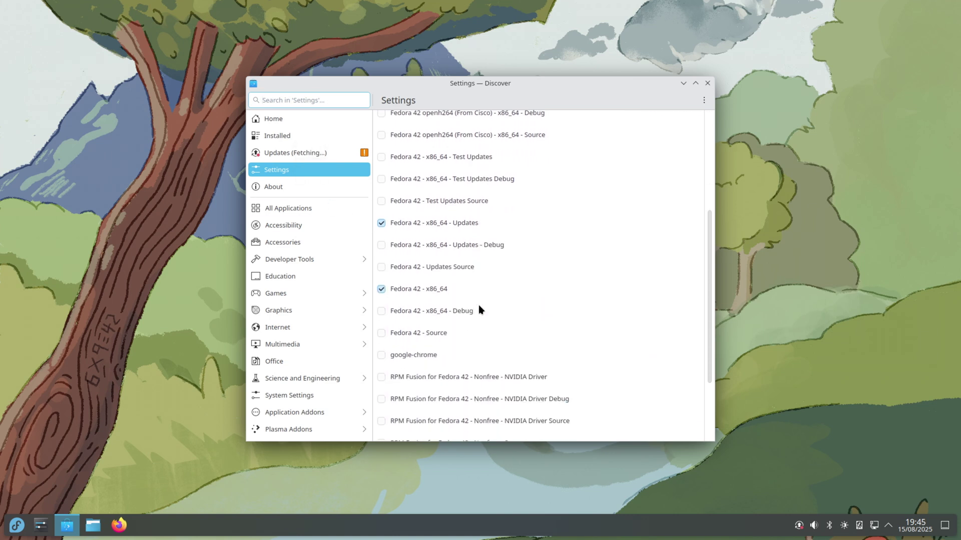
{"action": "scroll", "coordinate": [478, 306], "scroll_direction": "down", "scroll_amount": 2}
{"action": "scroll", "coordinate": [478, 305], "scroll_direction": "down", "scroll_amount": 2}
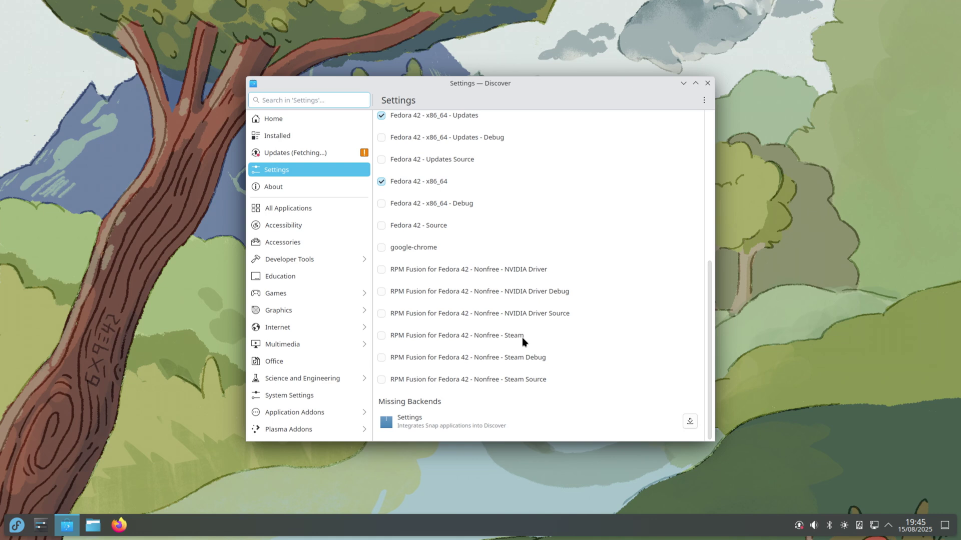
{"action": "scroll", "coordinate": [522, 338], "scroll_direction": "up", "scroll_amount": 2}
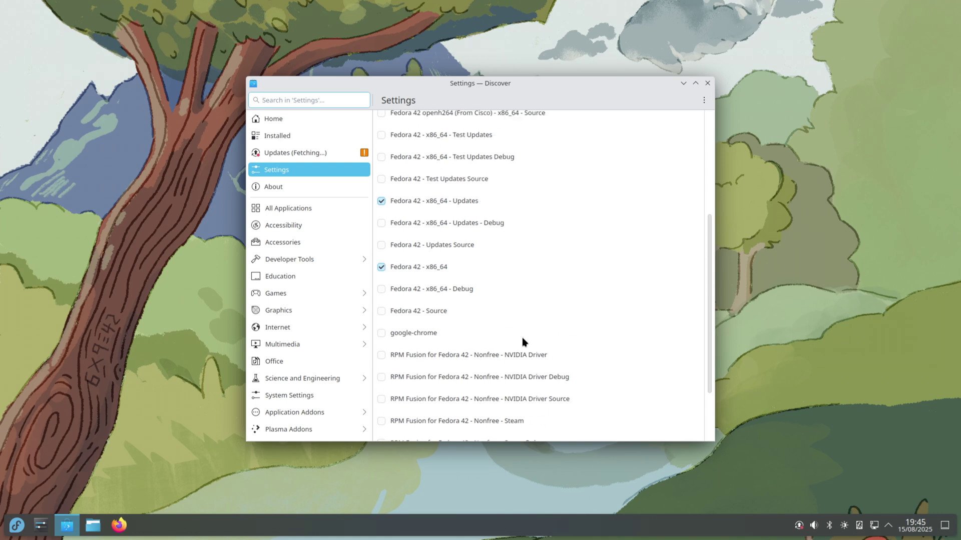
{"action": "scroll", "coordinate": [522, 338], "scroll_direction": "up", "scroll_amount": 2}
{"action": "scroll", "coordinate": [521, 337], "scroll_direction": "up", "scroll_amount": 2}
{"action": "scroll", "coordinate": [521, 337], "scroll_direction": "up", "scroll_amount": 1}
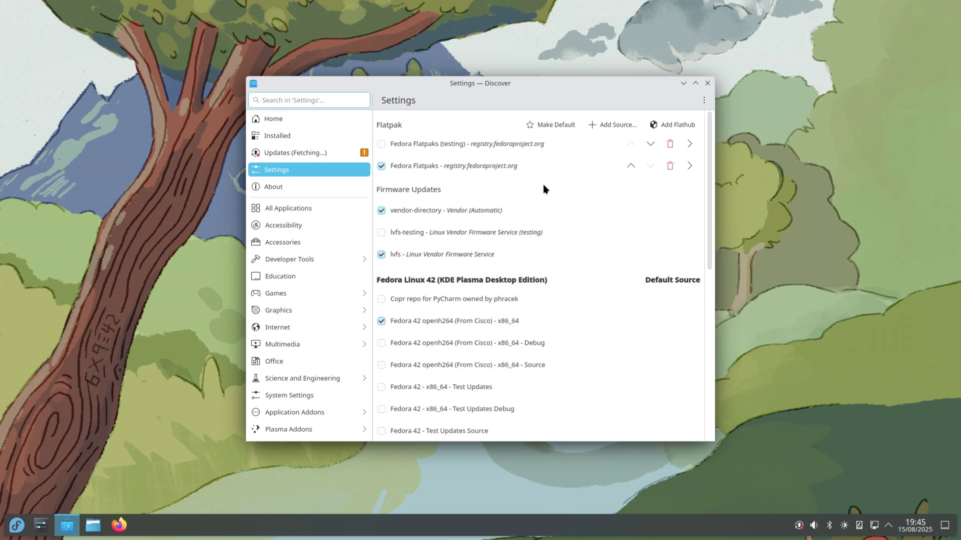
- Review the system upgrade's details and package changelogs on the Updates page
{"action": "left_click", "coordinate": [339, 147]}
{"action": "left_click", "coordinate": [501, 145]}
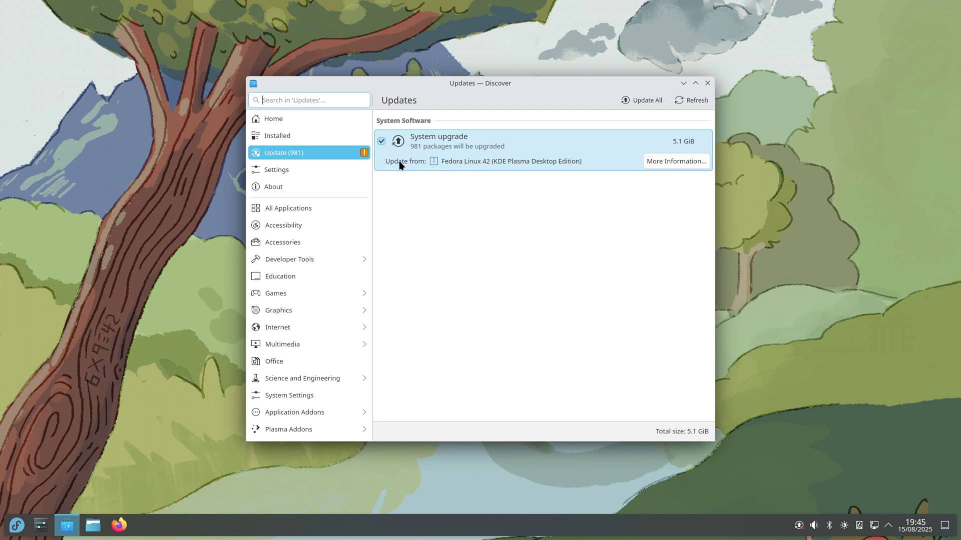
{"action": "left_click", "coordinate": [673, 162]}
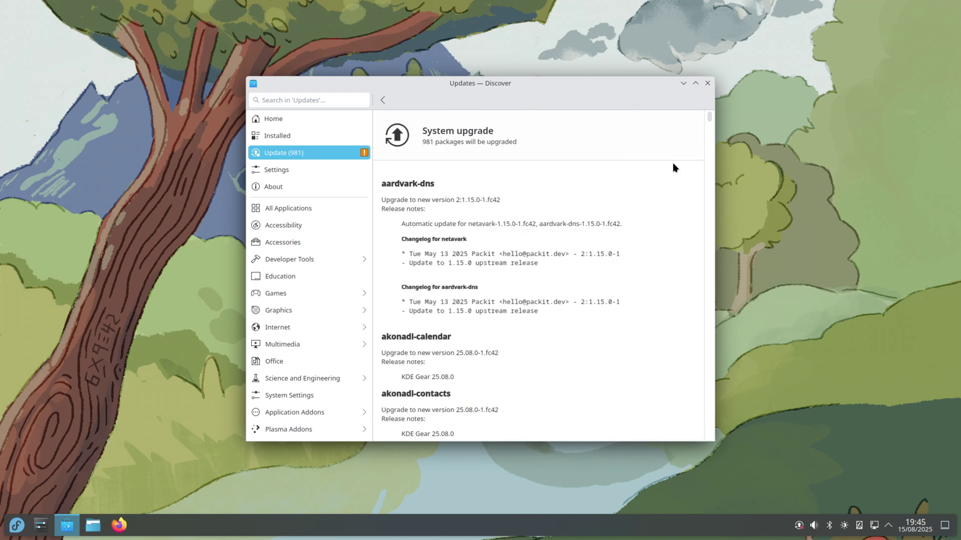
{"action": "scroll", "coordinate": [515, 242], "scroll_direction": "down", "scroll_amount": 3}
{"action": "scroll", "coordinate": [516, 308], "scroll_direction": "down", "scroll_amount": 3}
{"action": "scroll", "coordinate": [516, 308], "scroll_direction": "down", "scroll_amount": 1}
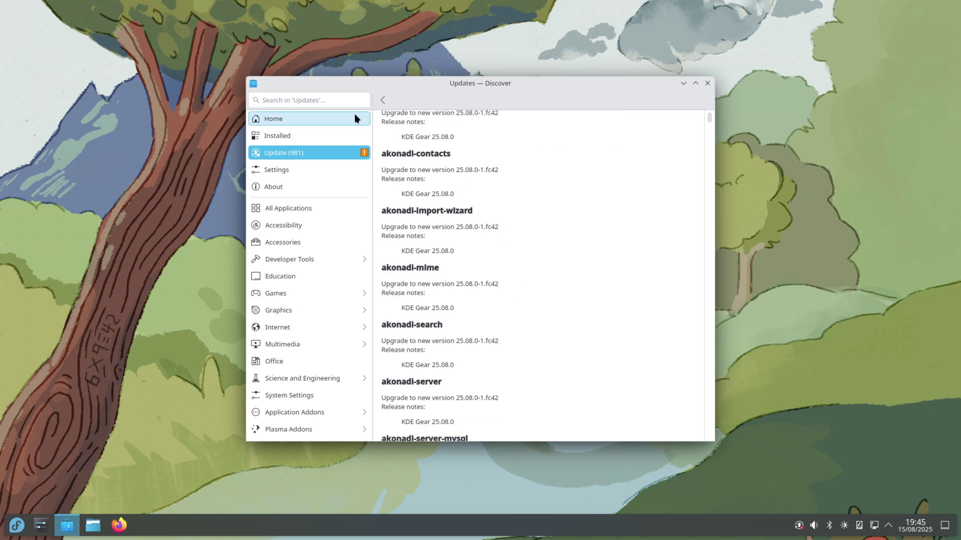
{"action": "left_click", "coordinate": [382, 102]}
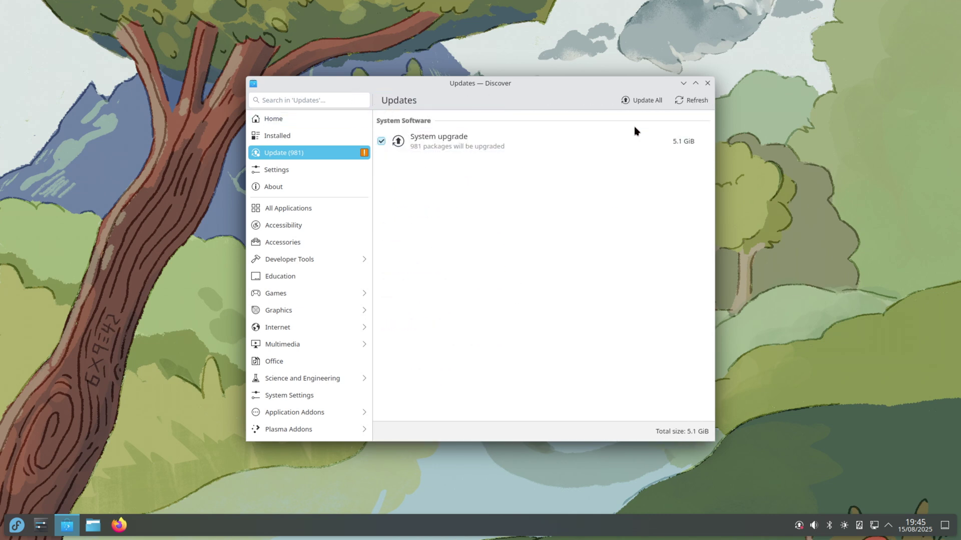
- Update all packages, set automatic Restart on completion, and check the task progress
{"action": "left_click", "coordinate": [645, 100]}
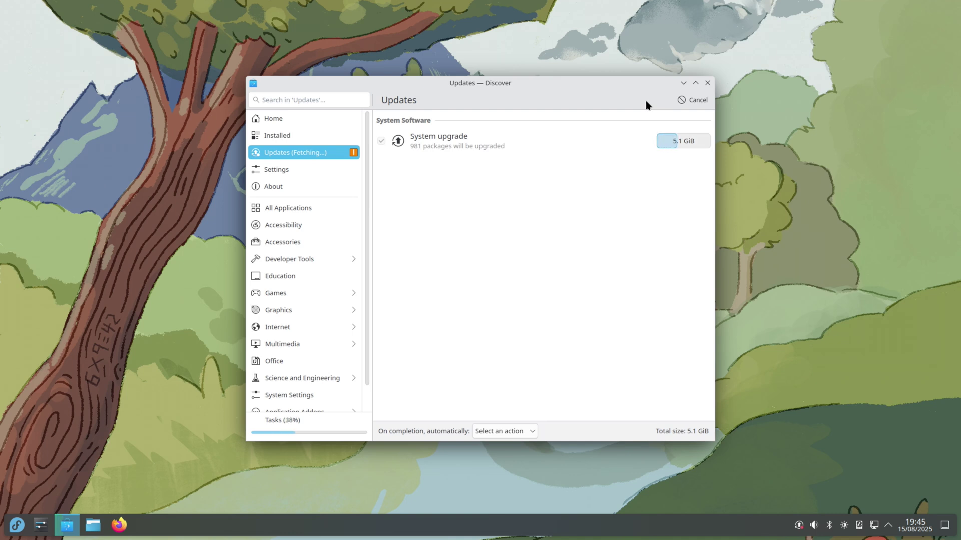
{"action": "left_click", "coordinate": [503, 137]}
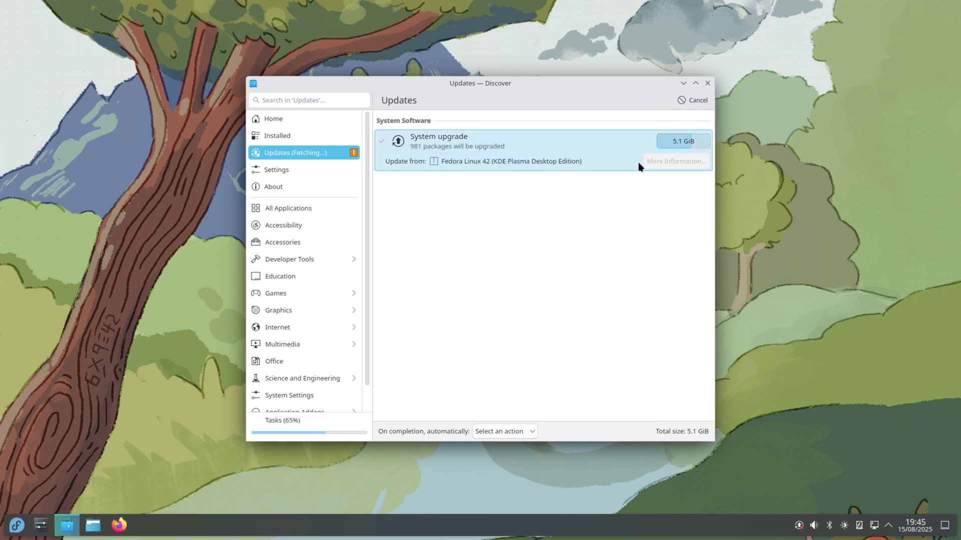
{"action": "left_click", "coordinate": [490, 430]}
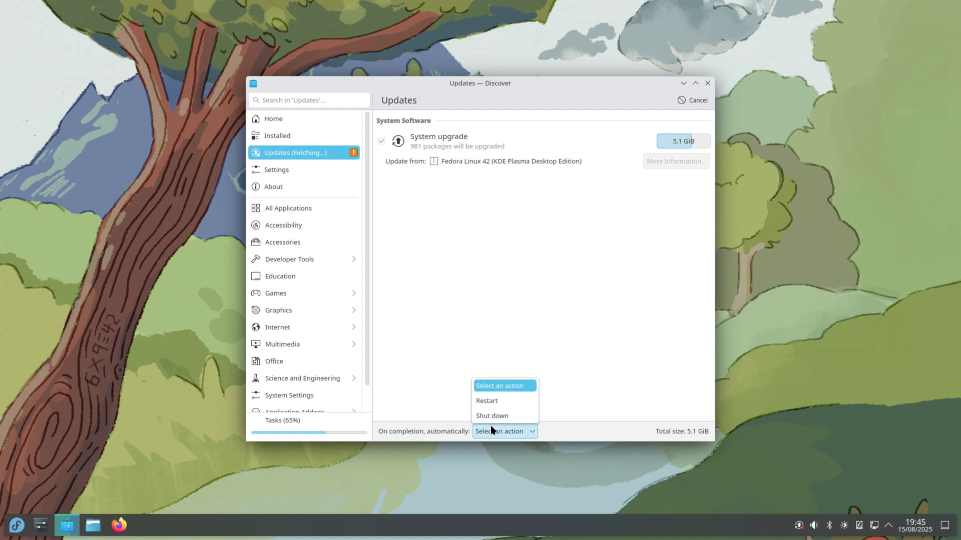
{"action": "left_click", "coordinate": [503, 400]}
{"action": "left_click", "coordinate": [311, 427]}
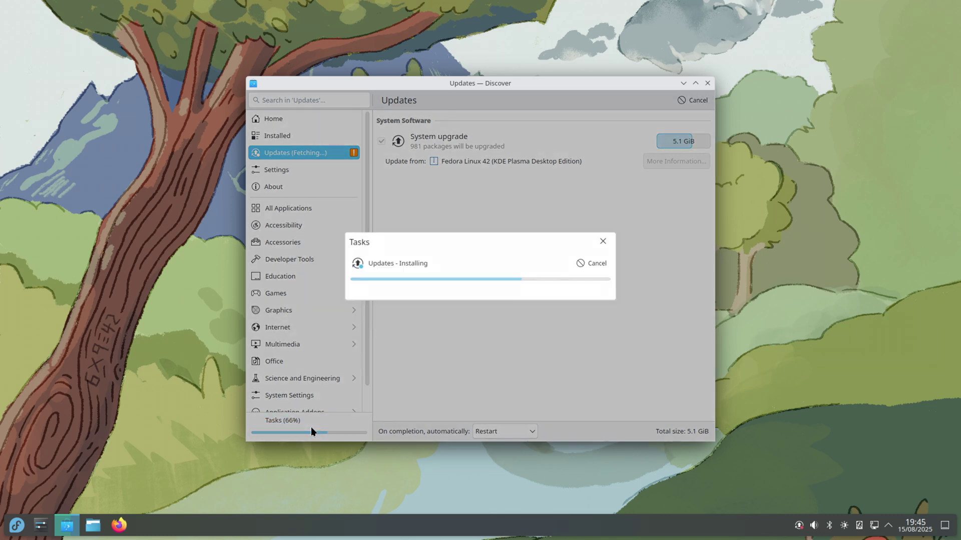
{"action": "left_click", "coordinate": [507, 356]}
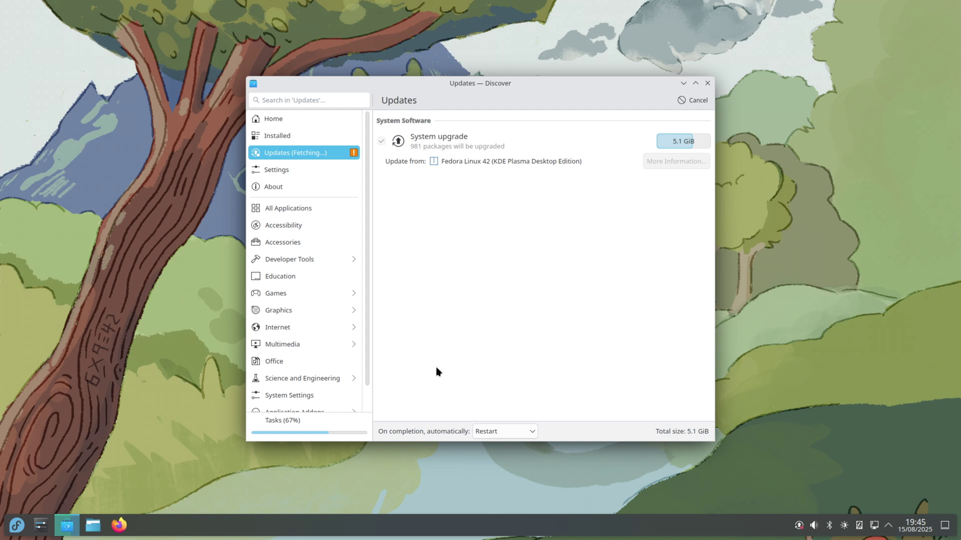
- Preview Cluster, then apply Honeywave as the desktop wallpaper and close the settings
{"action": "right_click", "coordinate": [763, 310]}
{"action": "left_click", "coordinate": [794, 322]}
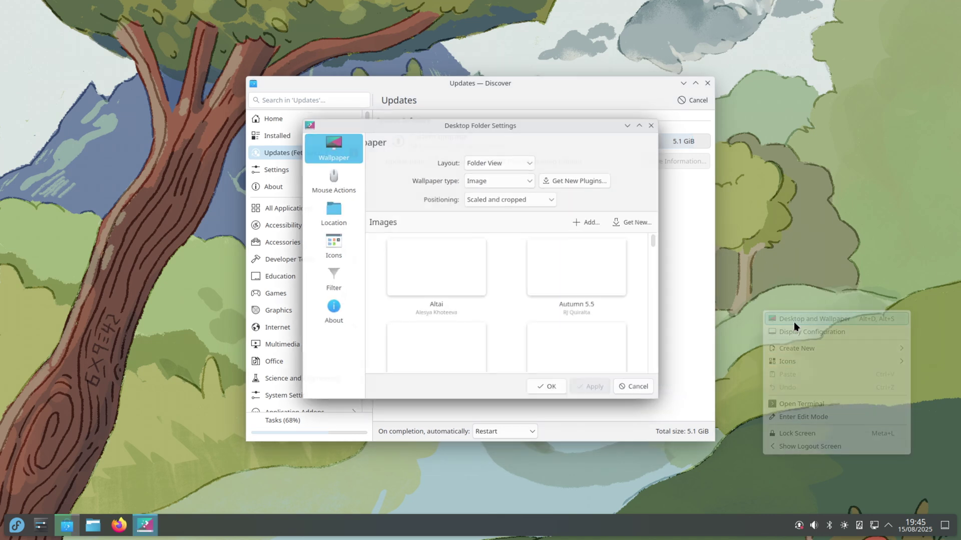
{"action": "scroll", "coordinate": [592, 302], "scroll_direction": "down", "scroll_amount": 3}
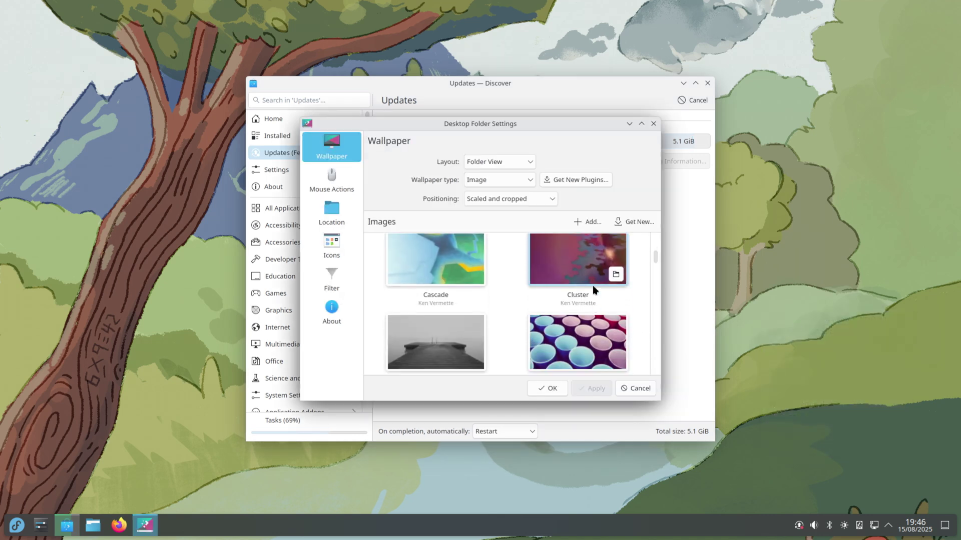
{"action": "left_click", "coordinate": [588, 243]}
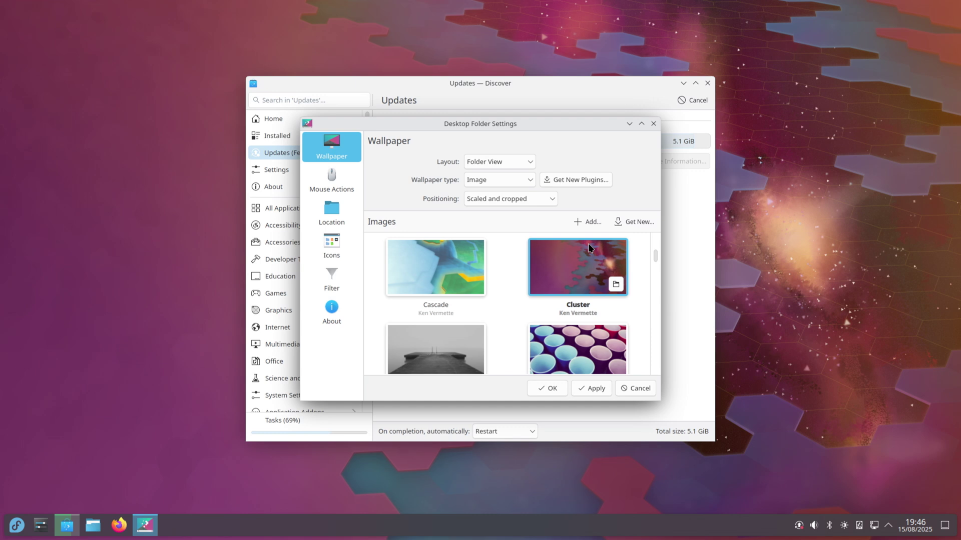
{"action": "scroll", "coordinate": [590, 248], "scroll_direction": "down", "scroll_amount": 2}
{"action": "scroll", "coordinate": [590, 255], "scroll_direction": "down", "scroll_amount": 2}
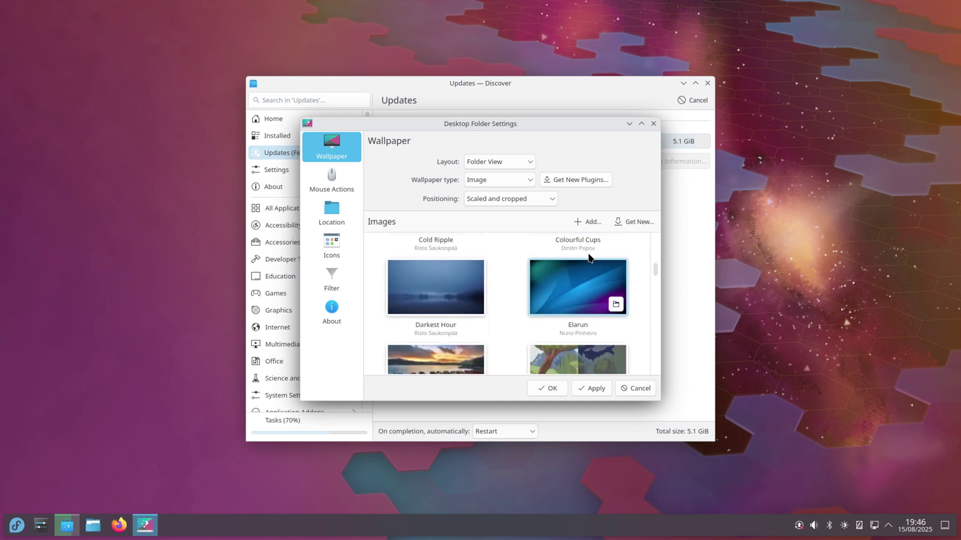
{"action": "scroll", "coordinate": [589, 257], "scroll_direction": "down", "scroll_amount": 2}
{"action": "scroll", "coordinate": [590, 259], "scroll_direction": "down", "scroll_amount": 2}
{"action": "scroll", "coordinate": [585, 261], "scroll_direction": "down", "scroll_amount": 1}
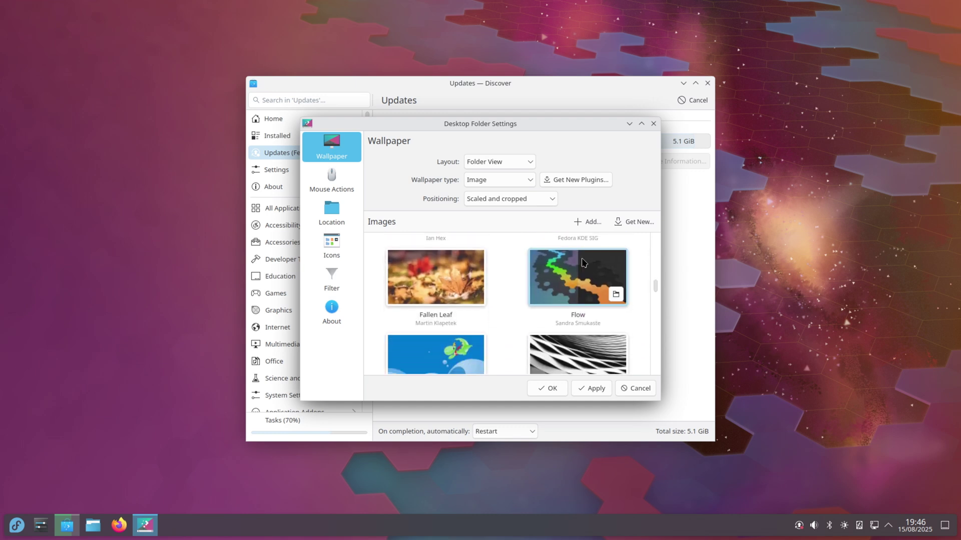
{"action": "scroll", "coordinate": [582, 265], "scroll_direction": "down", "scroll_amount": 2}
{"action": "scroll", "coordinate": [581, 259], "scroll_direction": "down", "scroll_amount": 1}
{"action": "left_click", "coordinate": [435, 298]}
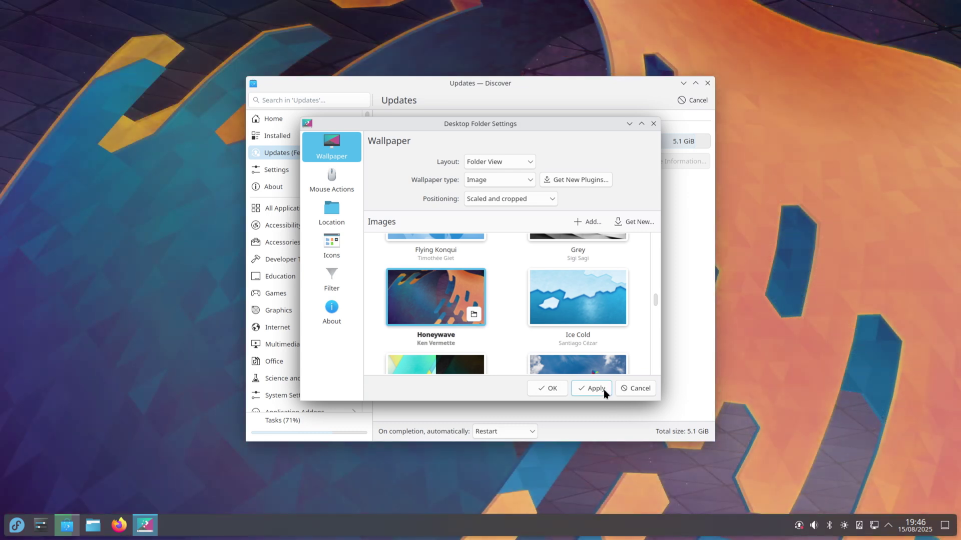
{"action": "left_click", "coordinate": [593, 388]}
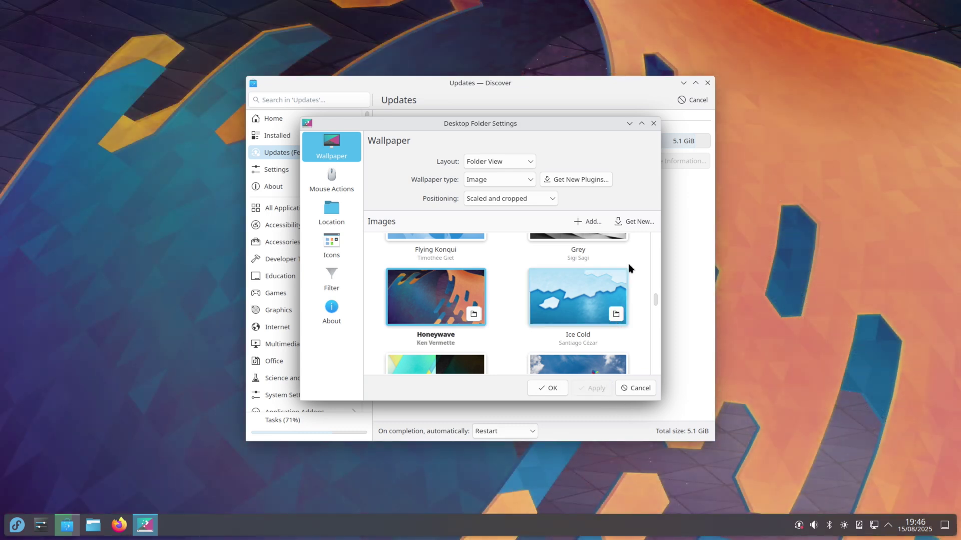
{"action": "left_click", "coordinate": [654, 125]}
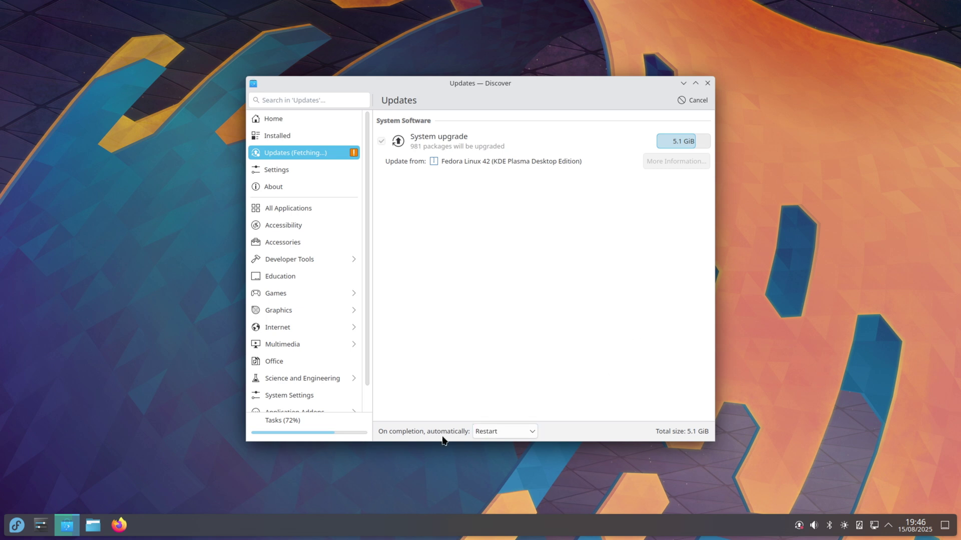
- Check the system upgrade's task progress, then browse the Developer Tools apps
{"action": "left_click", "coordinate": [294, 428]}
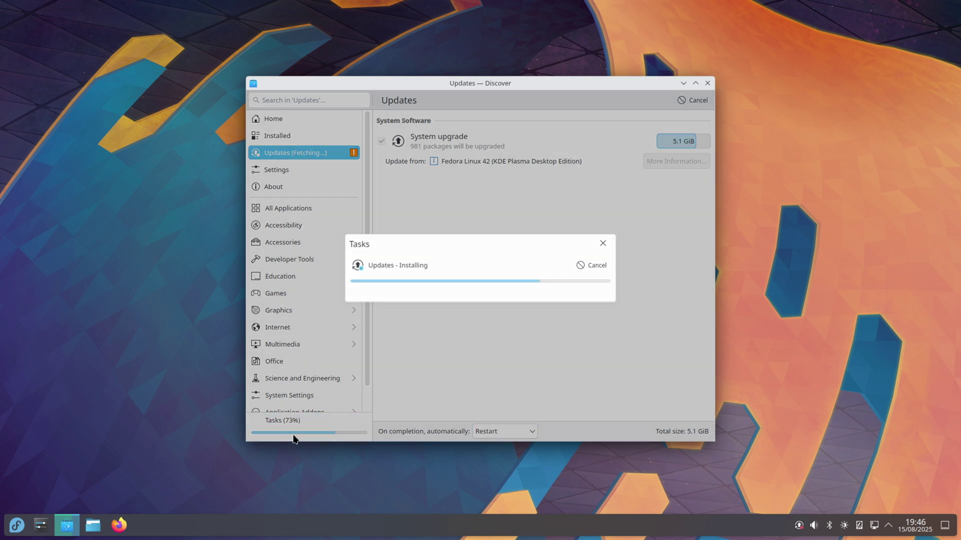
{"action": "left_click", "coordinate": [294, 438]}
{"action": "left_click", "coordinate": [307, 263]}
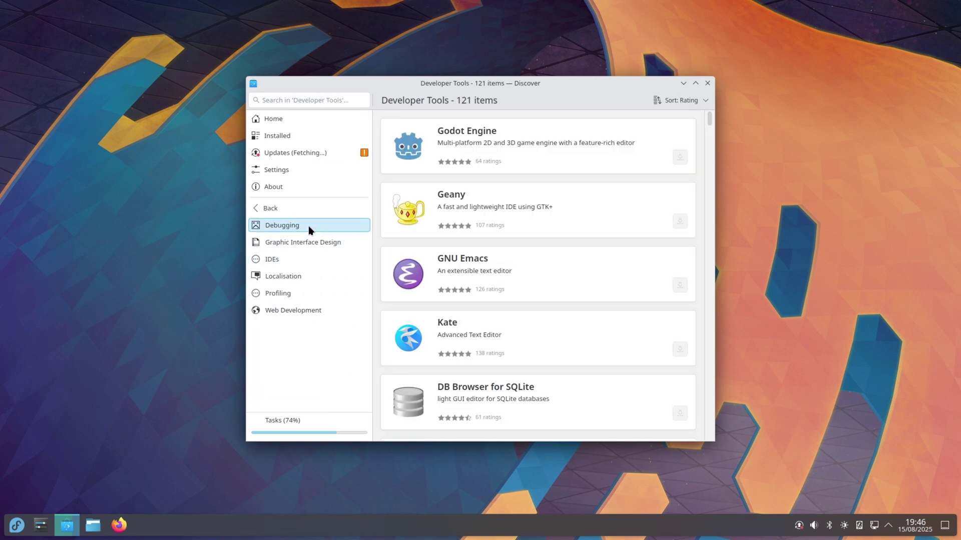
- Return to Updates and monitor the 5.1 GiB upgrade download until restart is required
{"action": "left_click", "coordinate": [286, 153]}
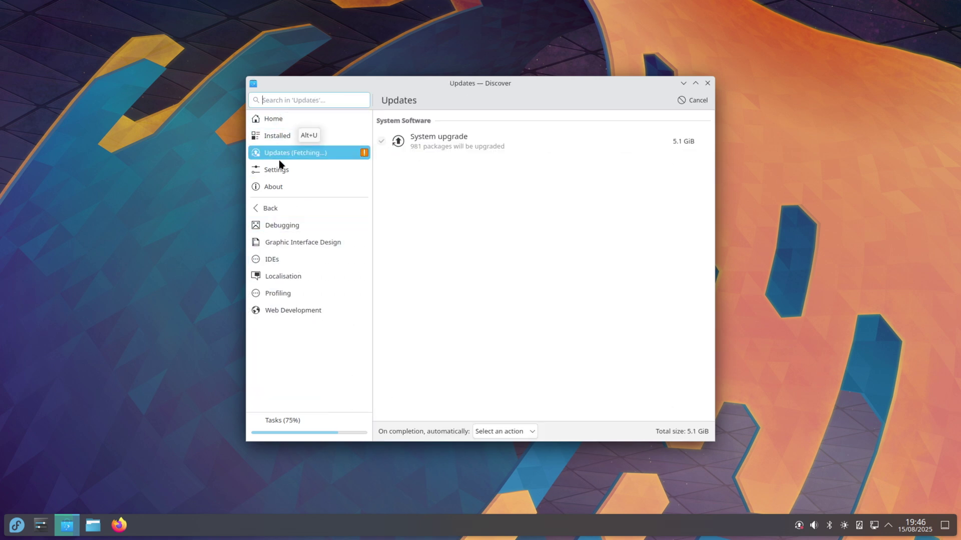
{"action": "left_click", "coordinate": [308, 415]}
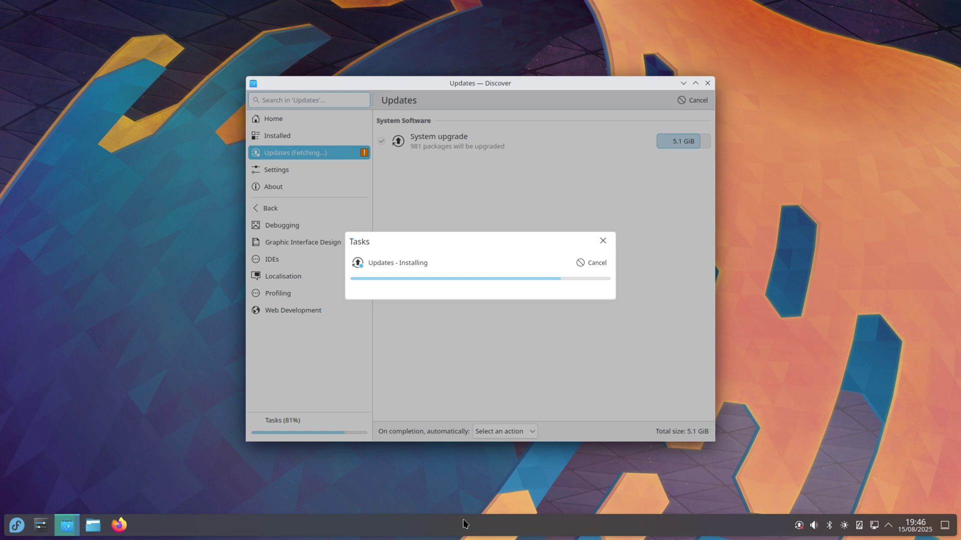
{"action": "left_click", "coordinate": [19, 525]}
{"action": "left_click", "coordinate": [19, 526]}
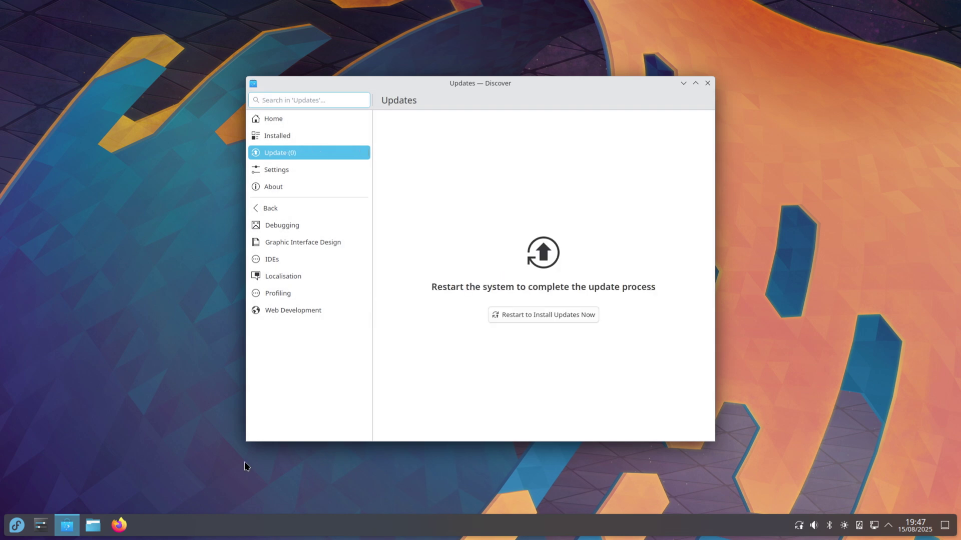
- Choose 'Restart to Install Updates Now', then confirm 'Install Updates and Restart'
{"action": "left_click", "coordinate": [544, 316]}
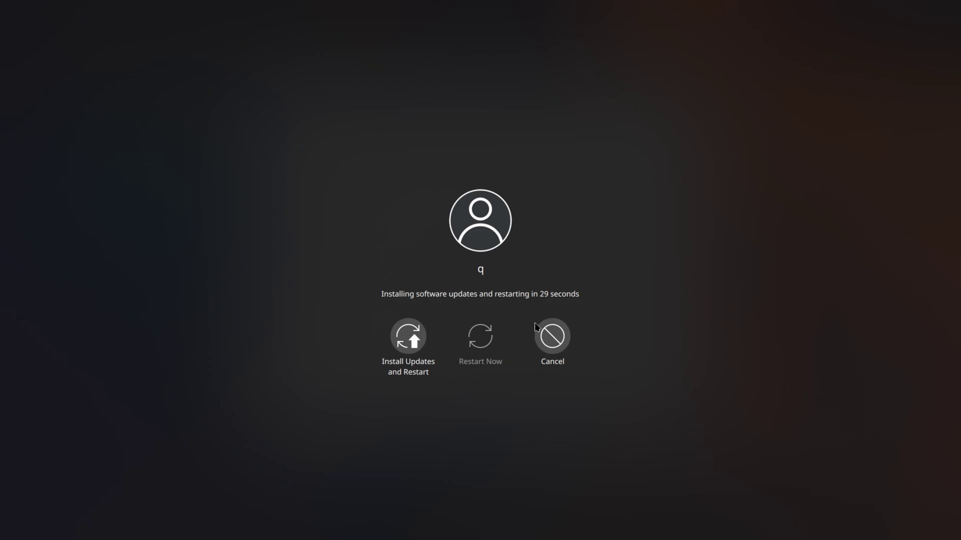
{"action": "left_click", "coordinate": [553, 337]}
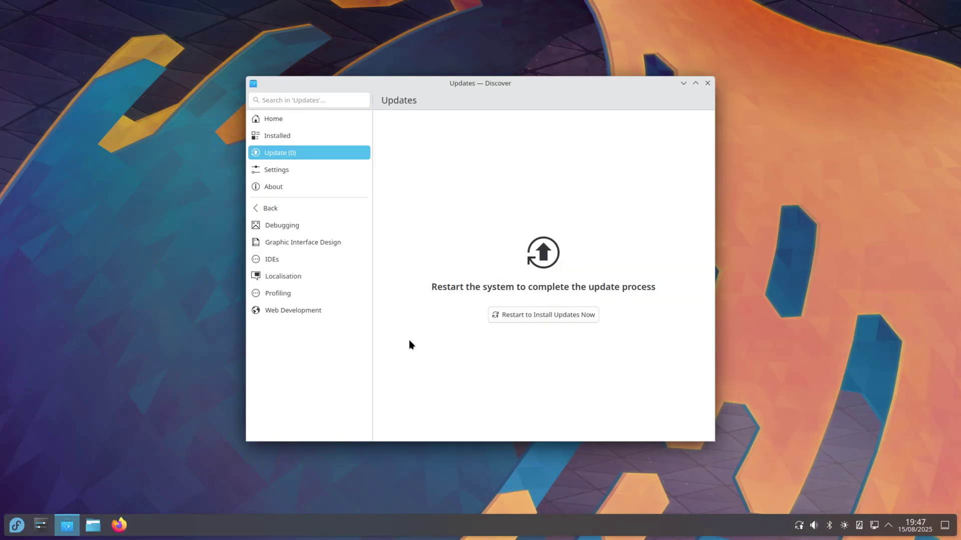